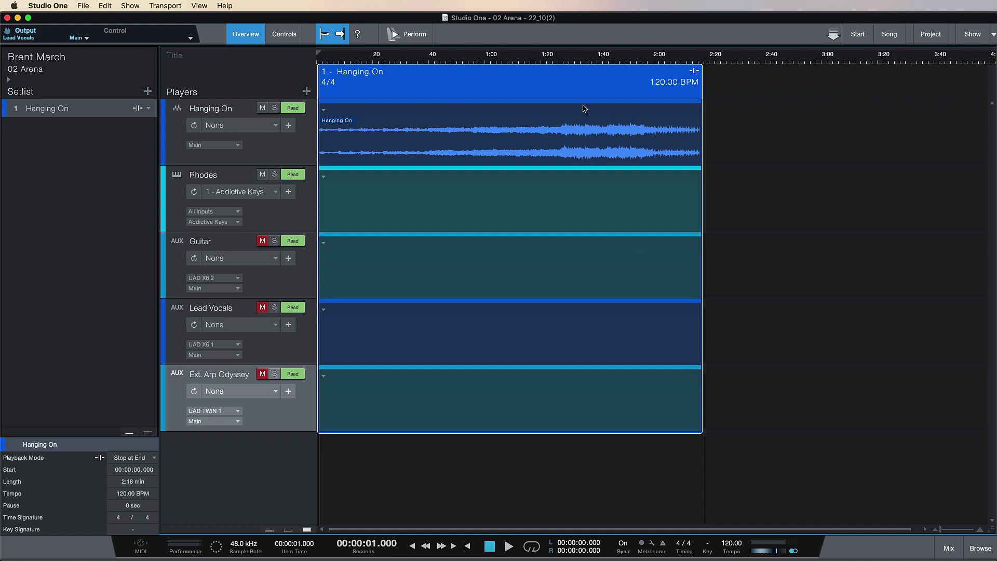
Show the mixer and go through the Addictive Keys, Guitar, Lead Vocals and Ext. Arp Odyssey channels one by one.
click(949, 548)
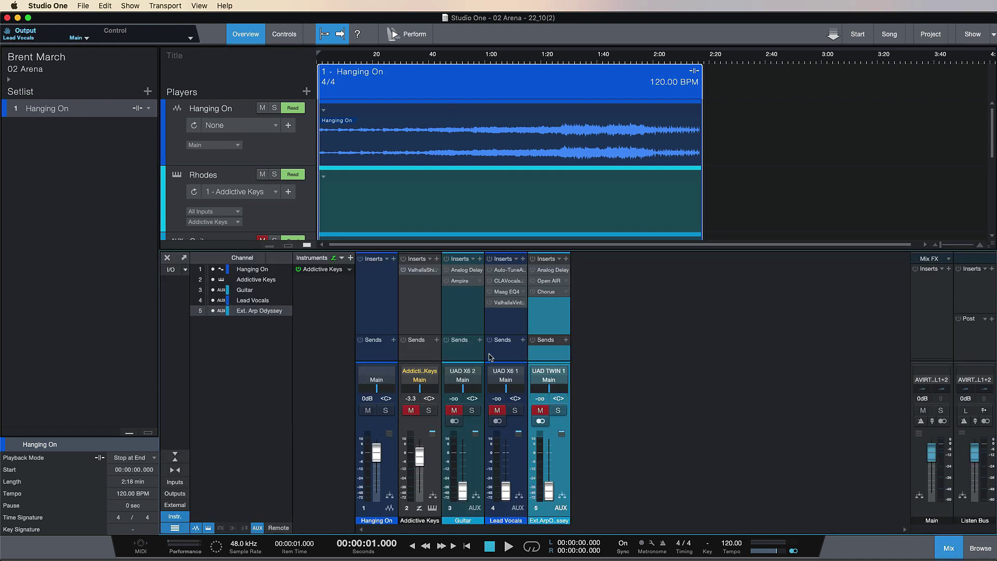
click(429, 310)
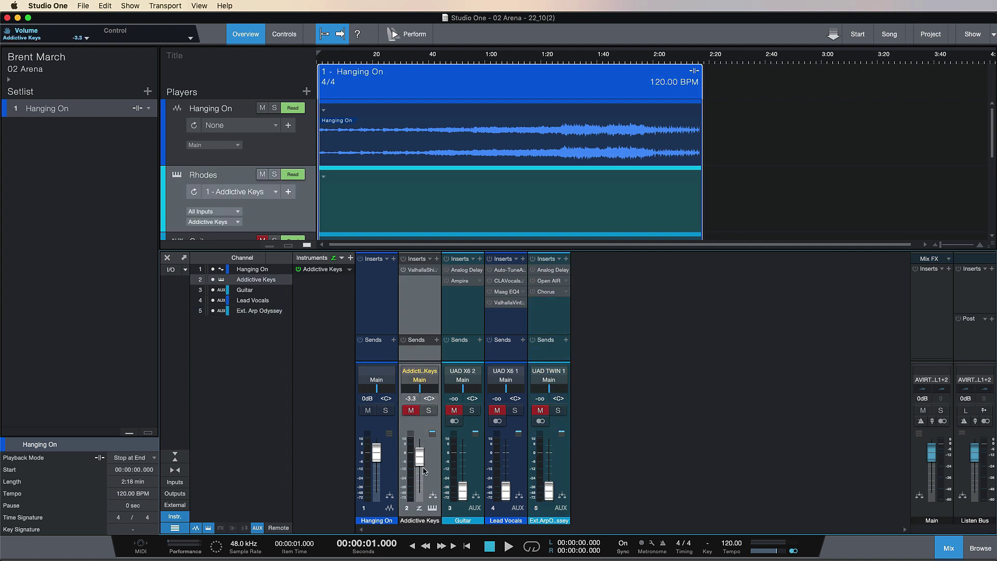
click(450, 312)
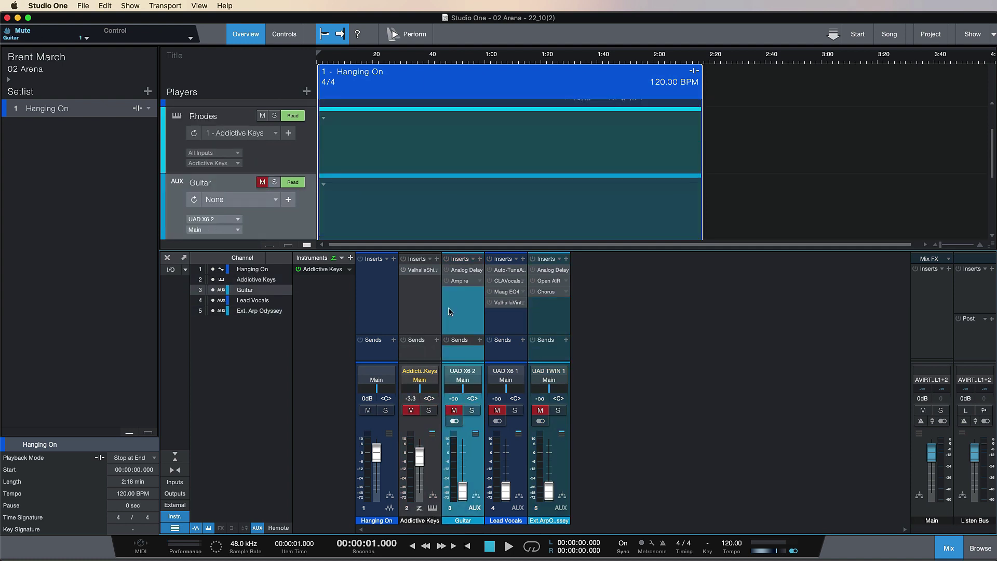
click(506, 330)
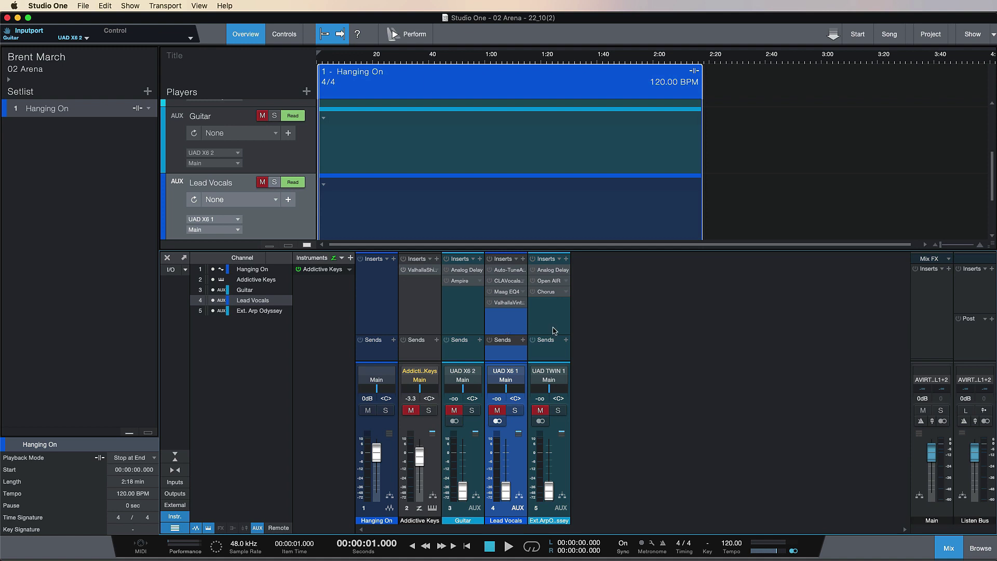
click(558, 319)
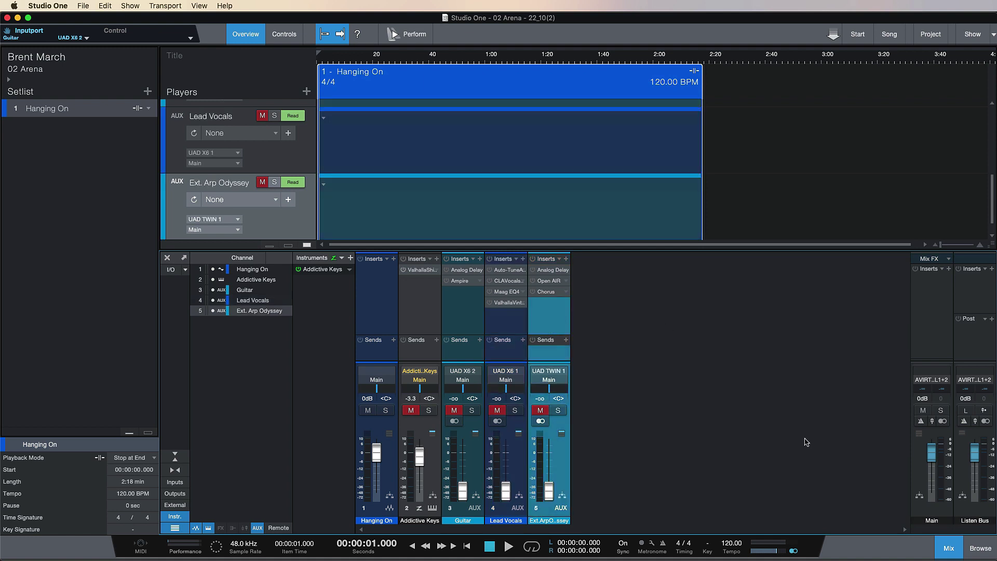
Look at the external instruments in the browser, and hide both the browser and the mixer.
click(982, 549)
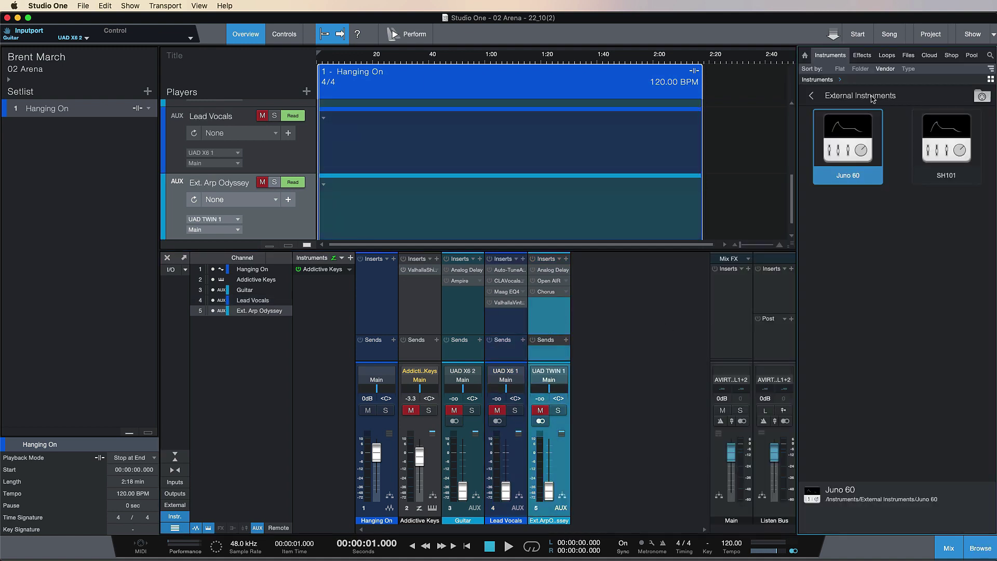
click(980, 548)
click(949, 548)
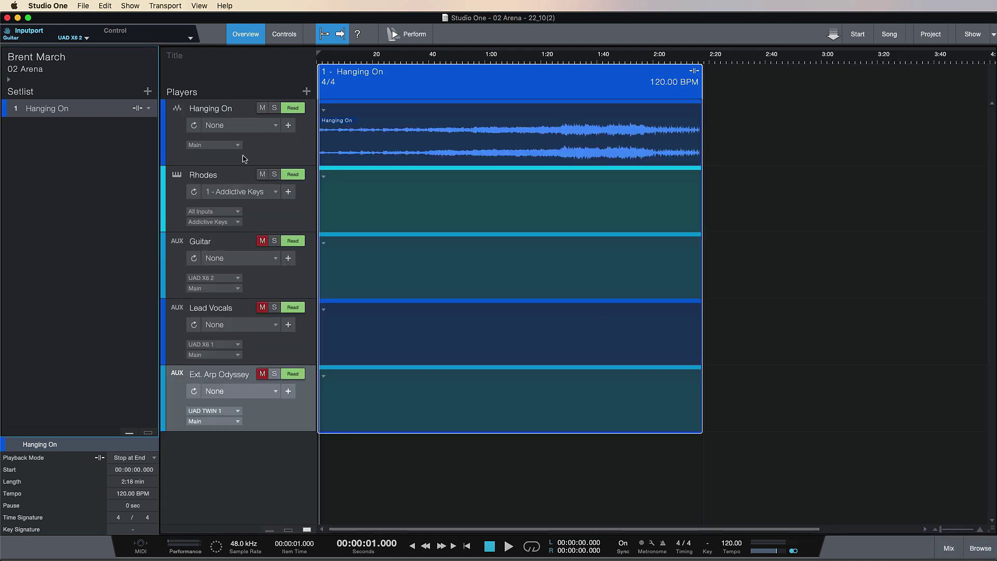
Inspect the Addictive Keys instrument of the Rhodes player from its mixer channel, and close its window and the mixer.
click(247, 170)
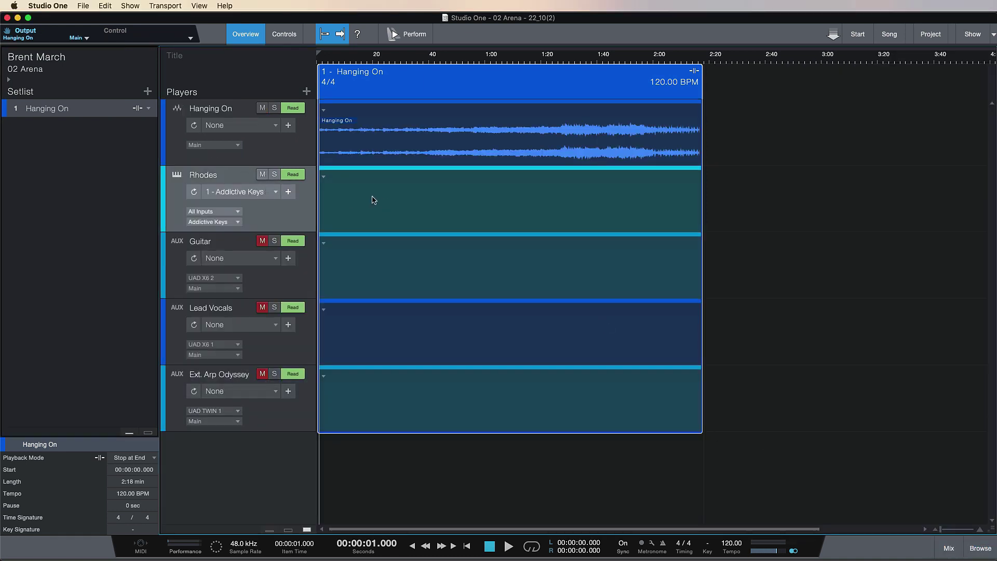
click(945, 555)
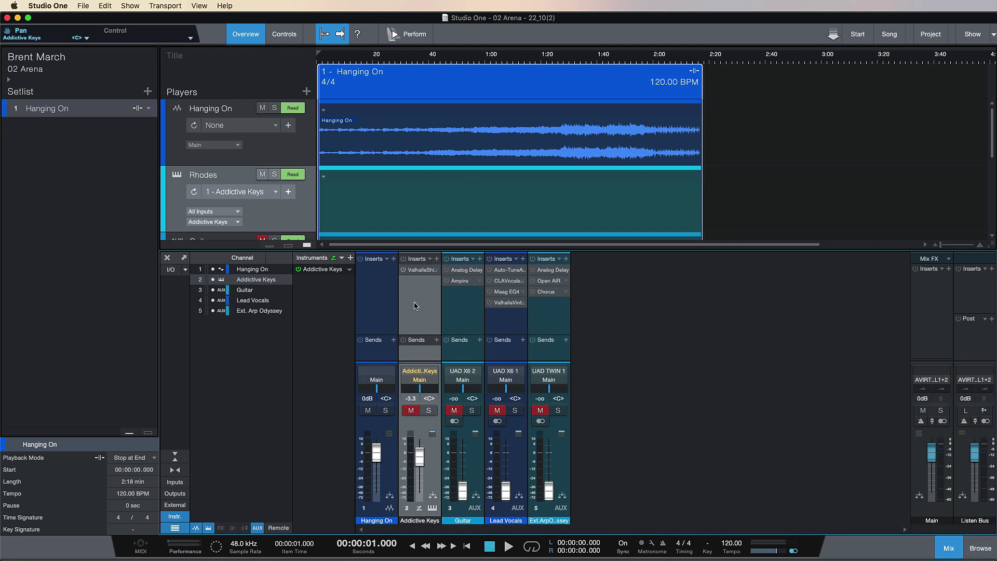
click(432, 508)
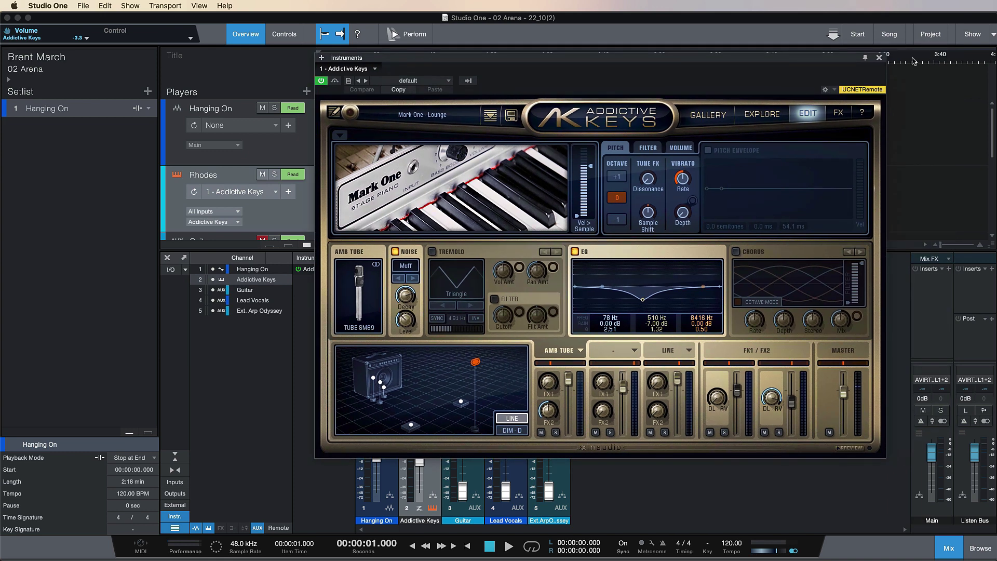
click(879, 58)
click(951, 549)
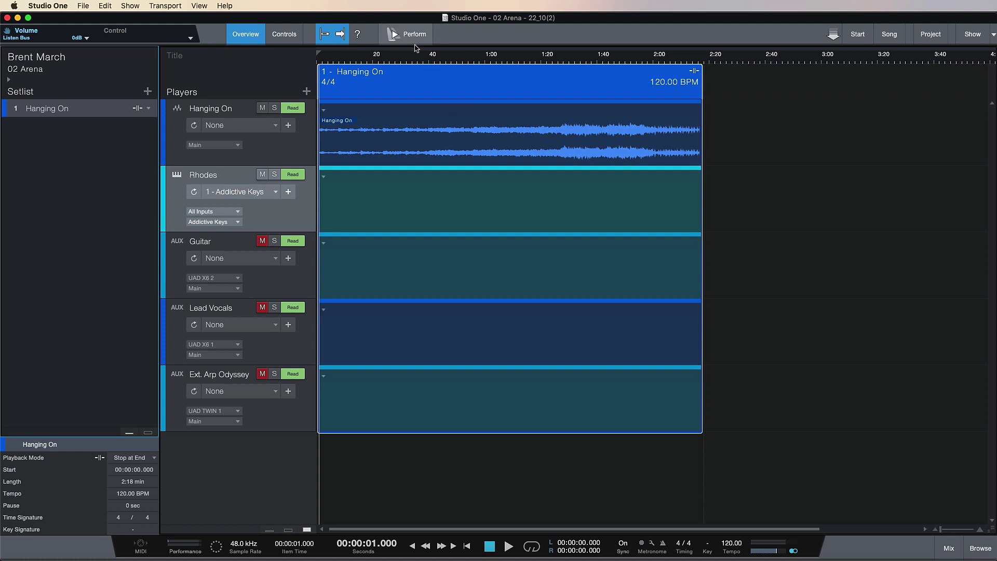
Play the Hanging On backing track from about 40 seconds and stop at about 55 seconds.
click(431, 58)
key(space)
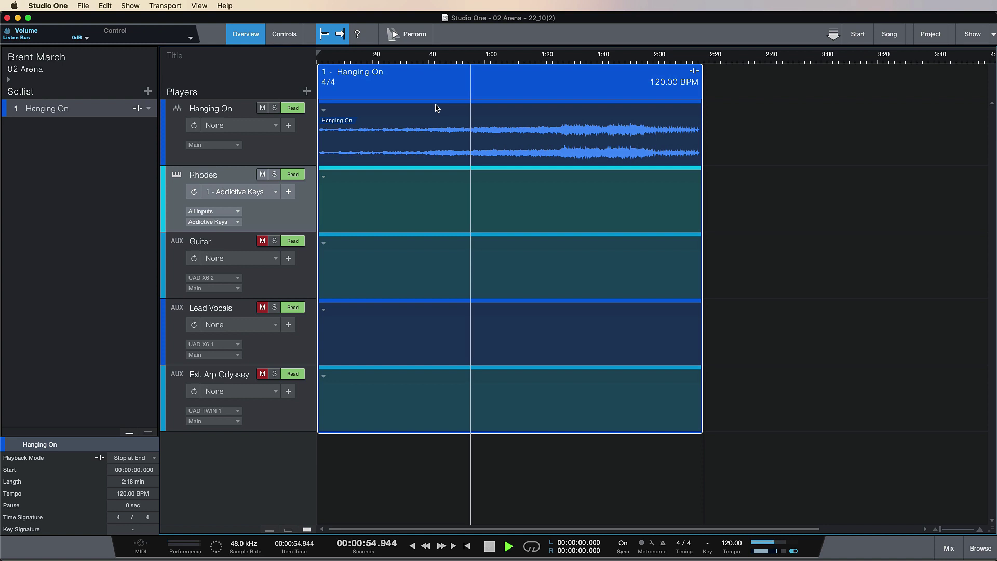
key(space)
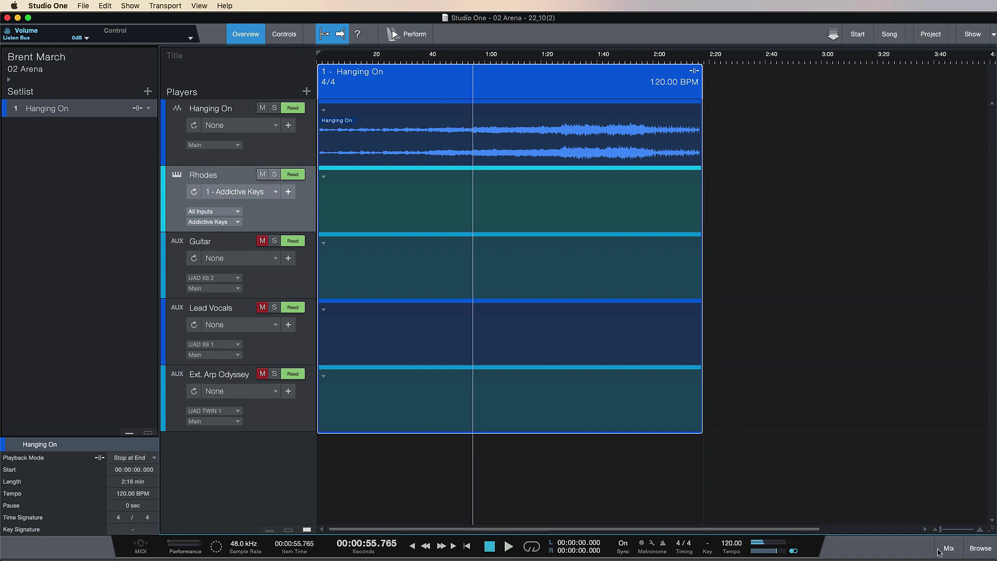
Compare each player with its mixer channel, from Hanging On through Ext. Arp Odyssey and back to Addictive Keys.
click(949, 551)
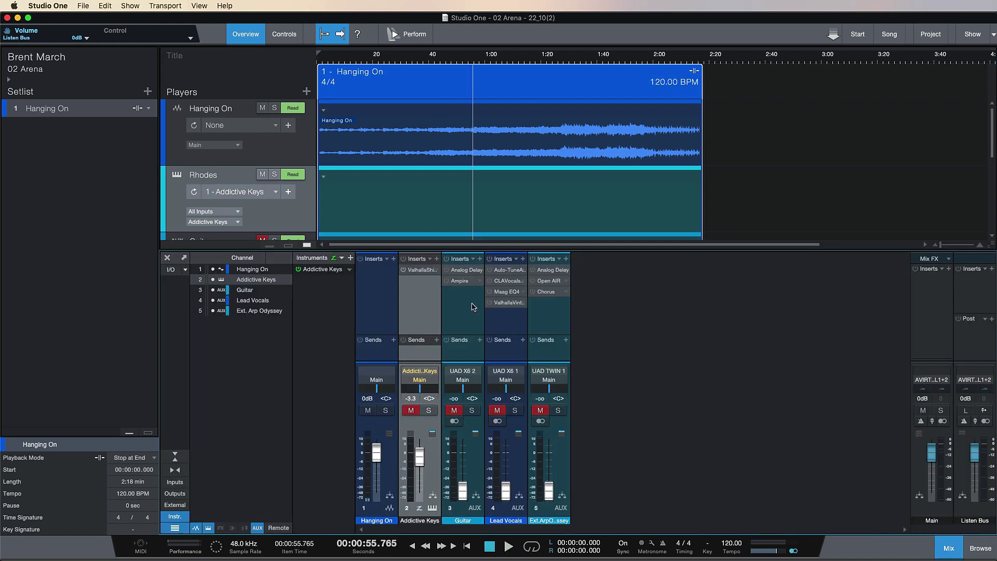
click(301, 138)
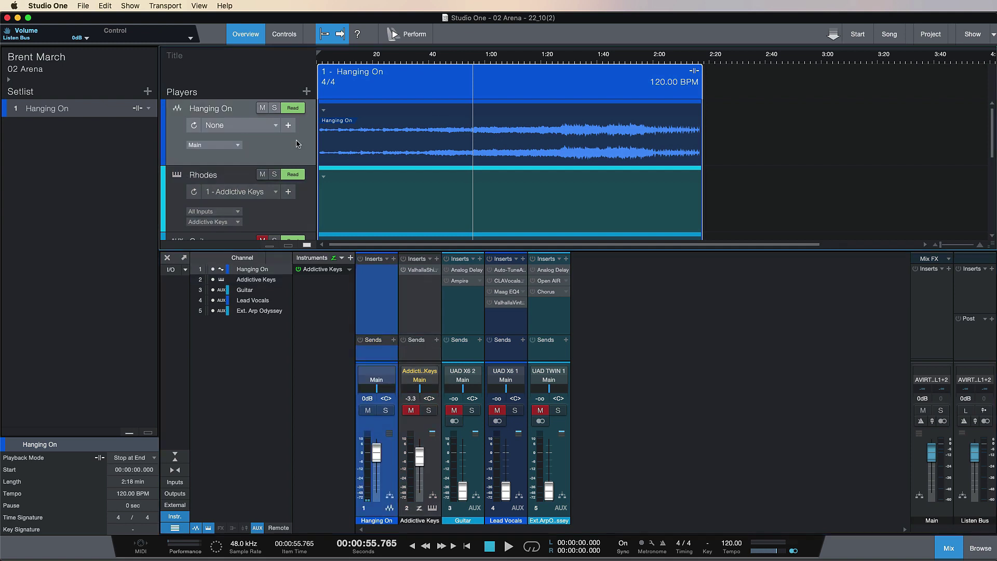
click(301, 221)
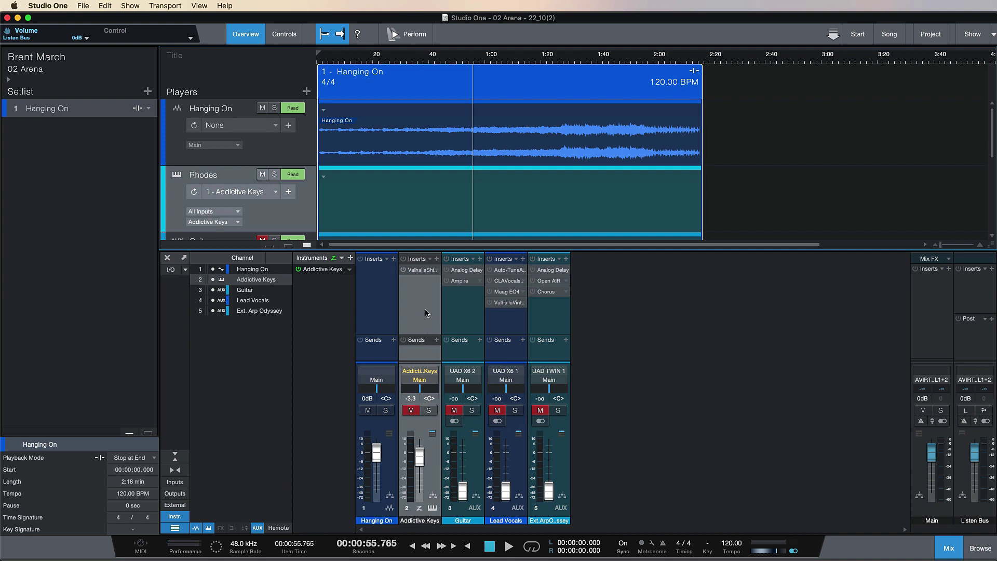
click(474, 314)
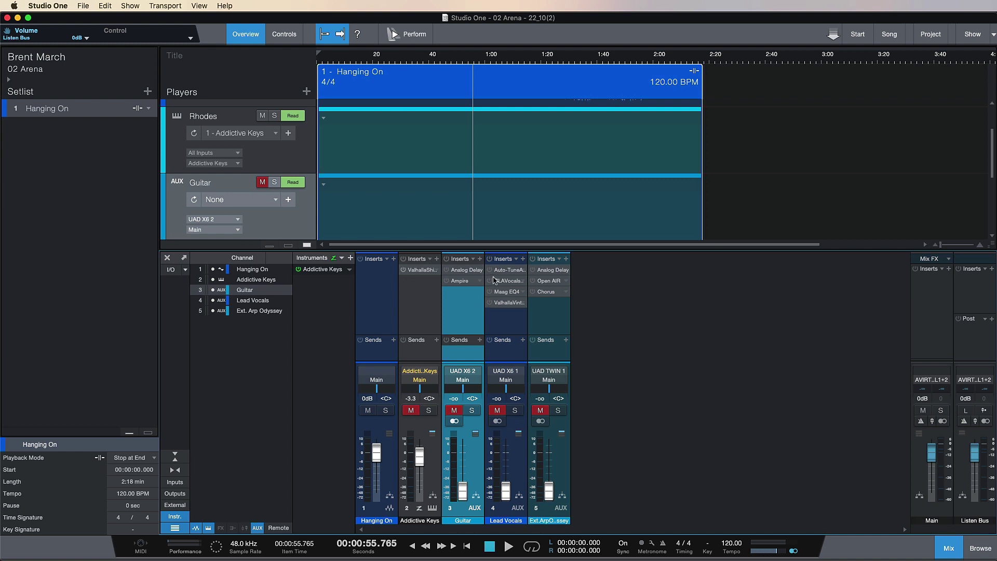
click(508, 327)
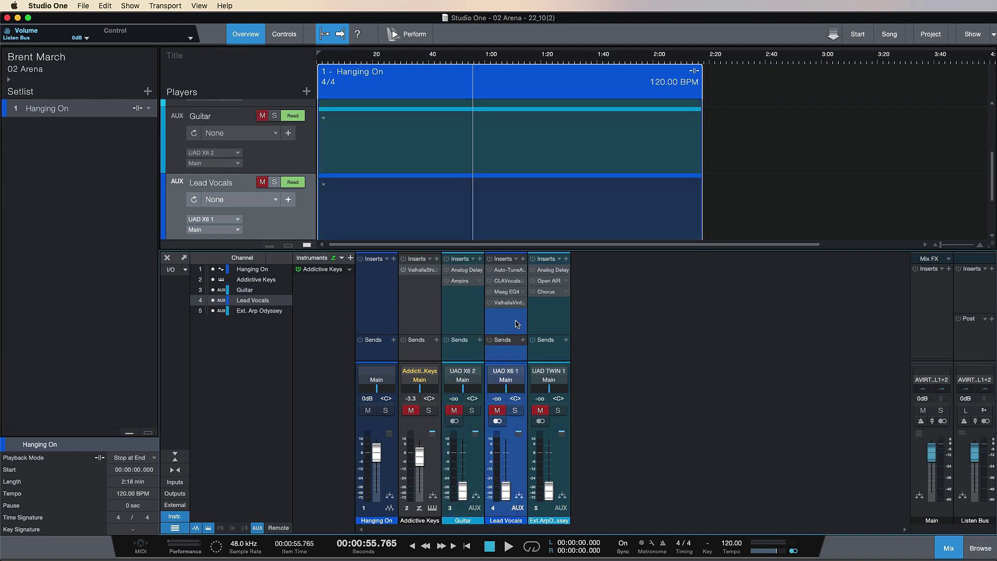
click(541, 330)
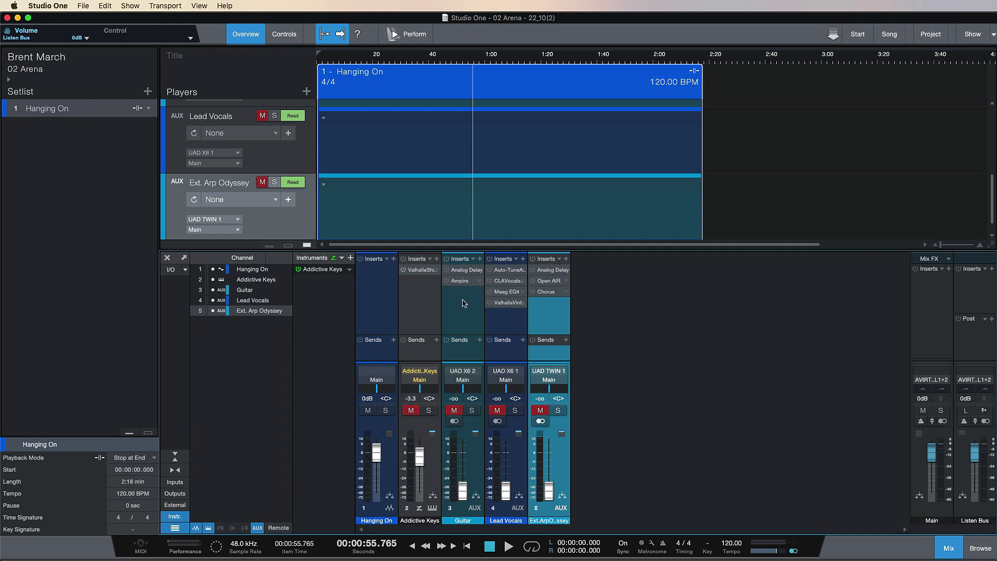
click(432, 298)
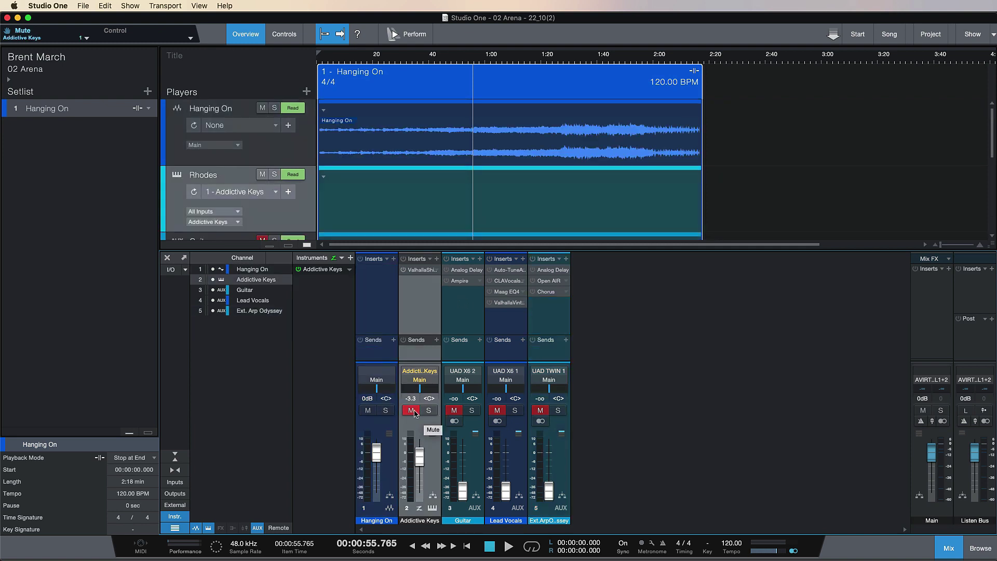
Check the virtual instrument options for adding a player, dismiss them without adding one, and hide the mixer.
click(306, 91)
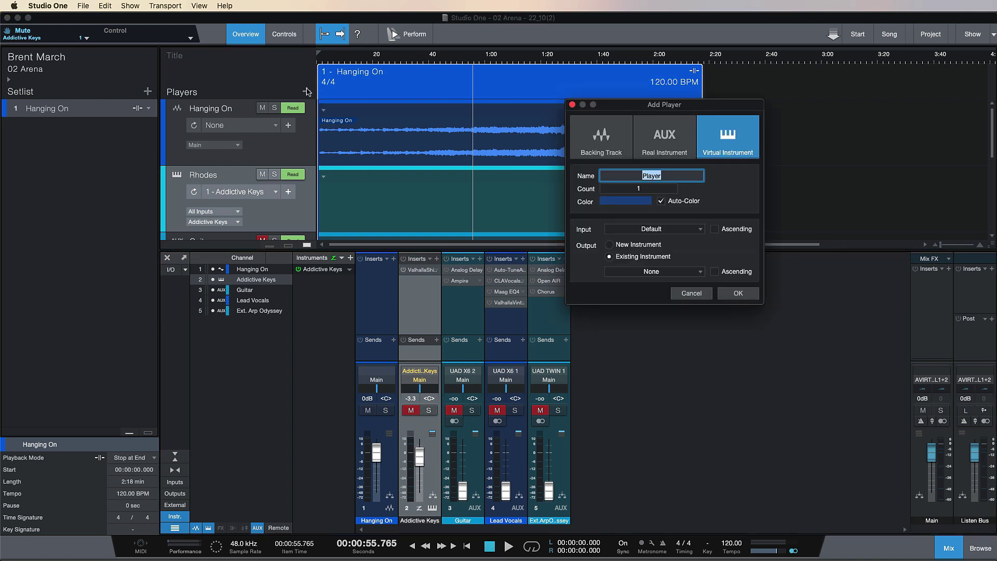
click(691, 293)
click(948, 548)
Browse the favorite instruments in the instrument library.
click(979, 549)
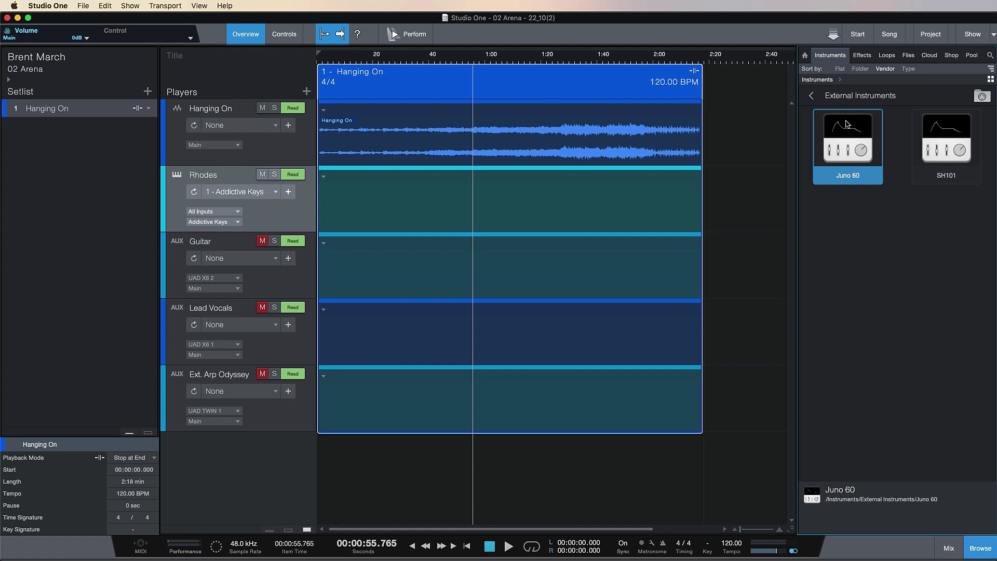
click(820, 99)
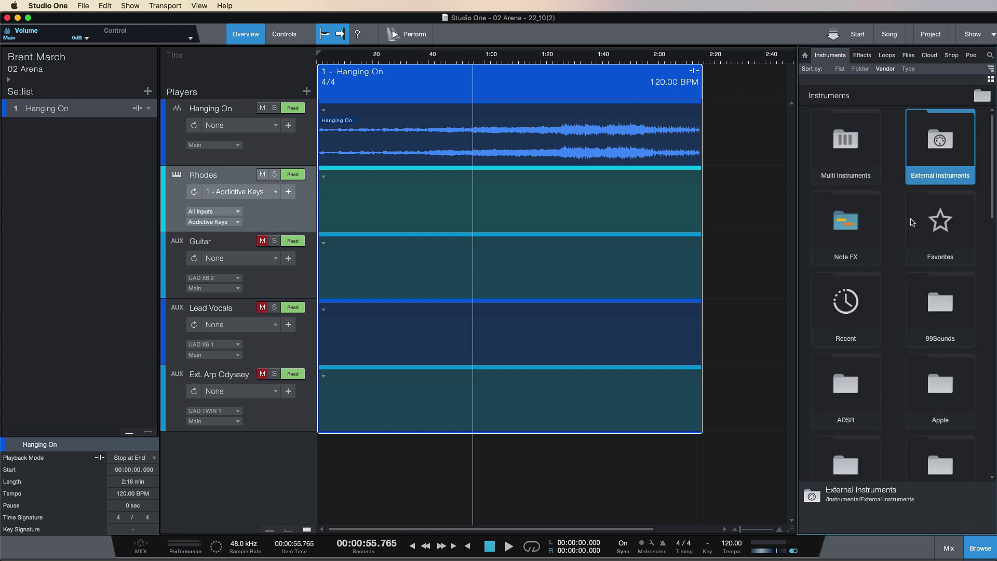
click(938, 223)
mouse_move(991, 159)
mouse_down()
mouse_move(991, 205)
mouse_move(991, 146)
mouse_up()
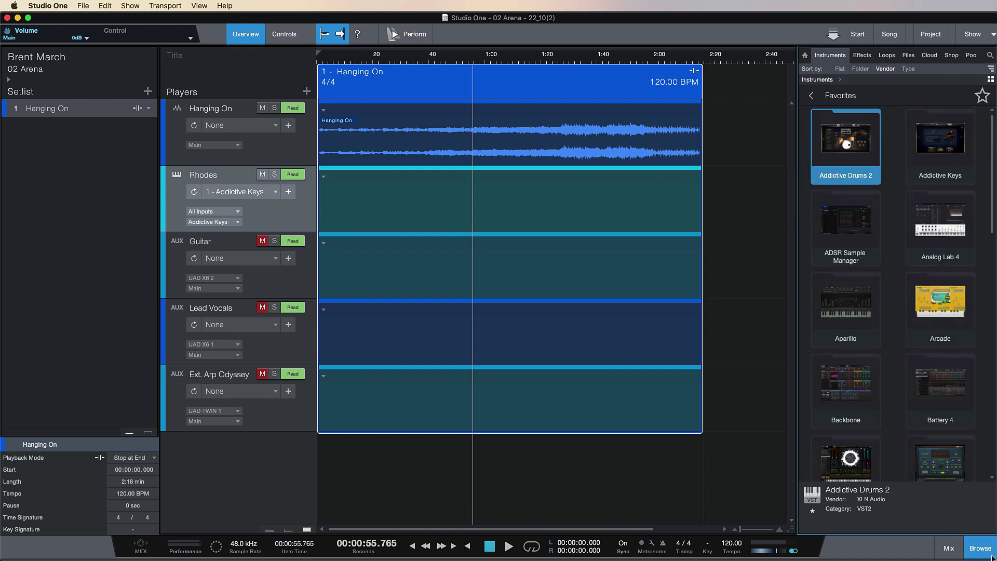
click(984, 544)
click(765, 424)
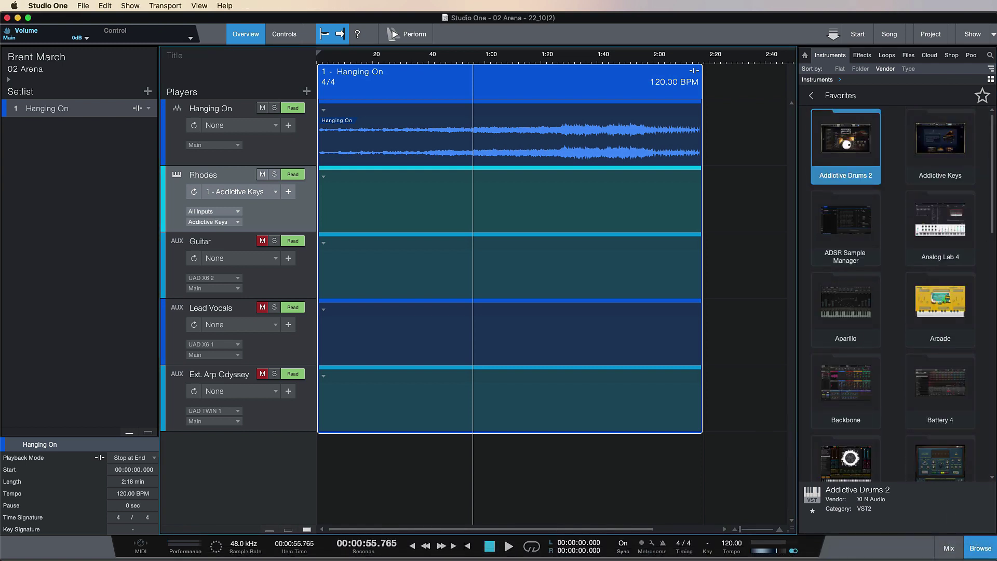
Hide the browser and unmute the Addictive Keys channel in the mixer.
key(F5)
key(F3)
click(411, 410)
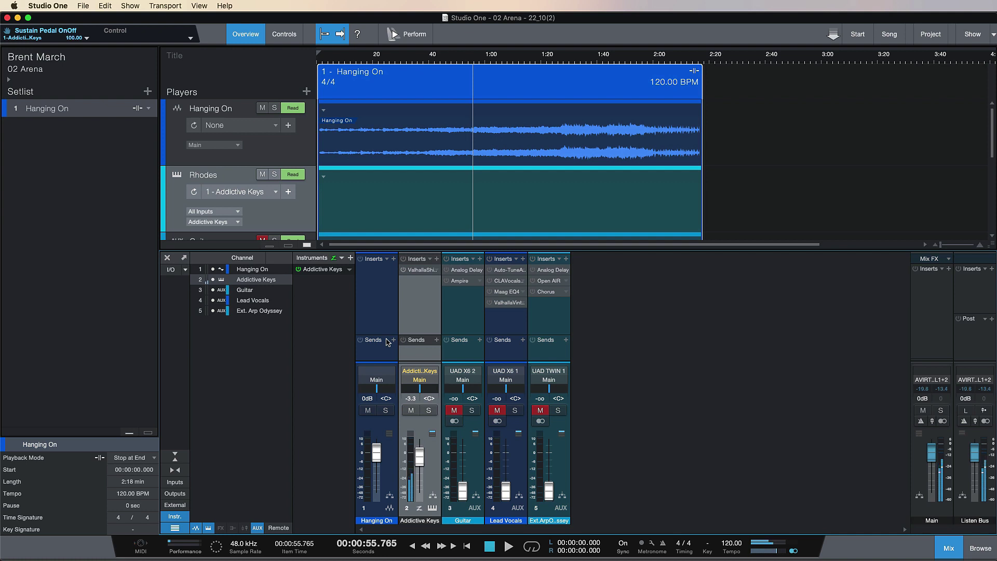
Hide the mixer and play the song from 40 seconds to about 55 seconds with the Rhodes player unmuted.
click(428, 58)
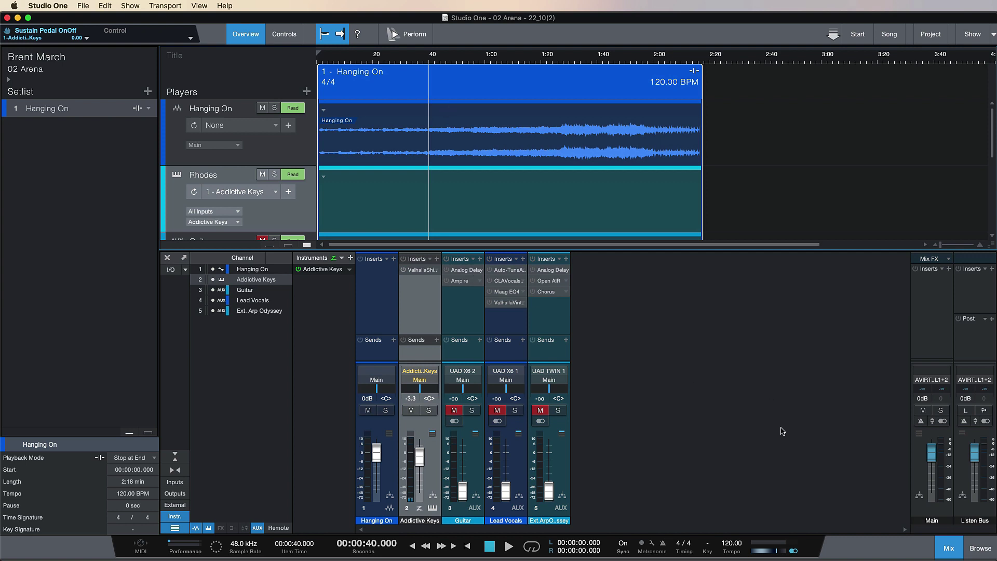
click(957, 553)
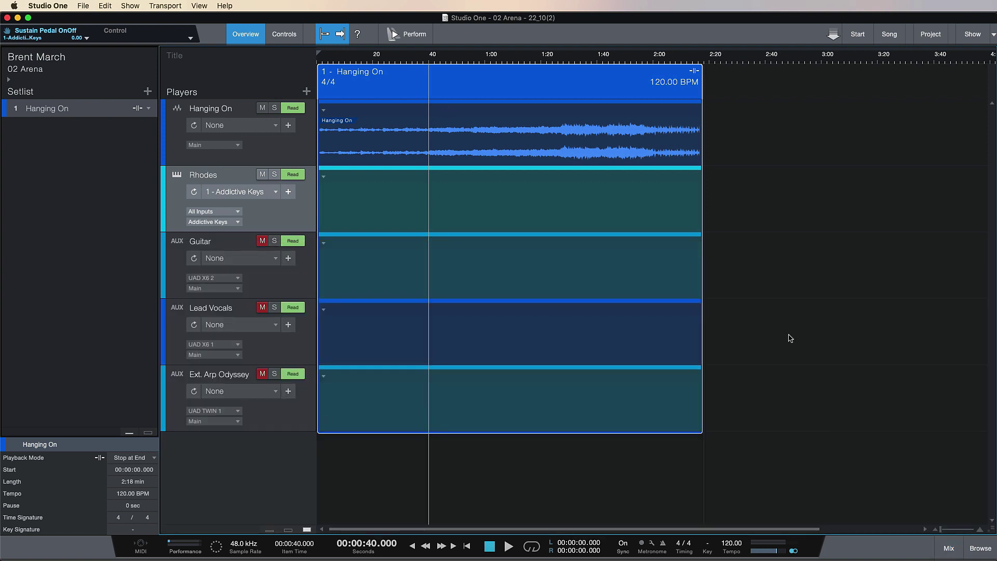
key(space)
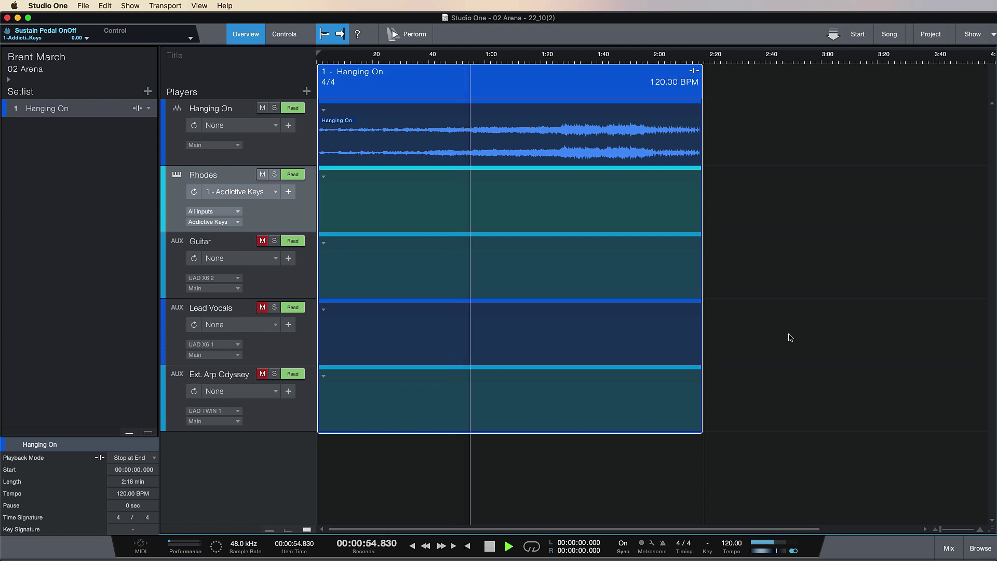
key(space)
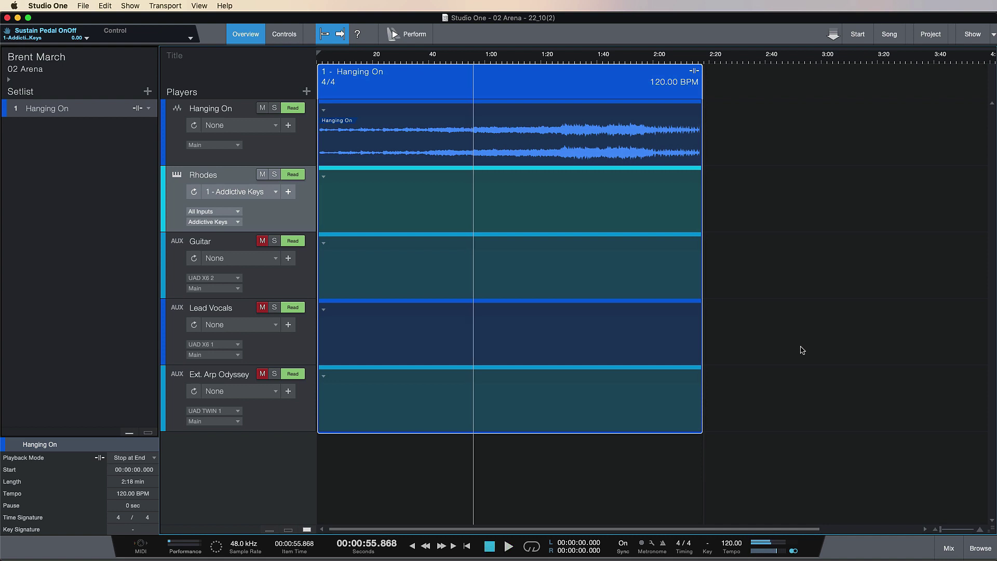
Turn on the ValhallaShimmer insert on the Addictive Keys channel, move its window aside, and show the mixer.
click(949, 548)
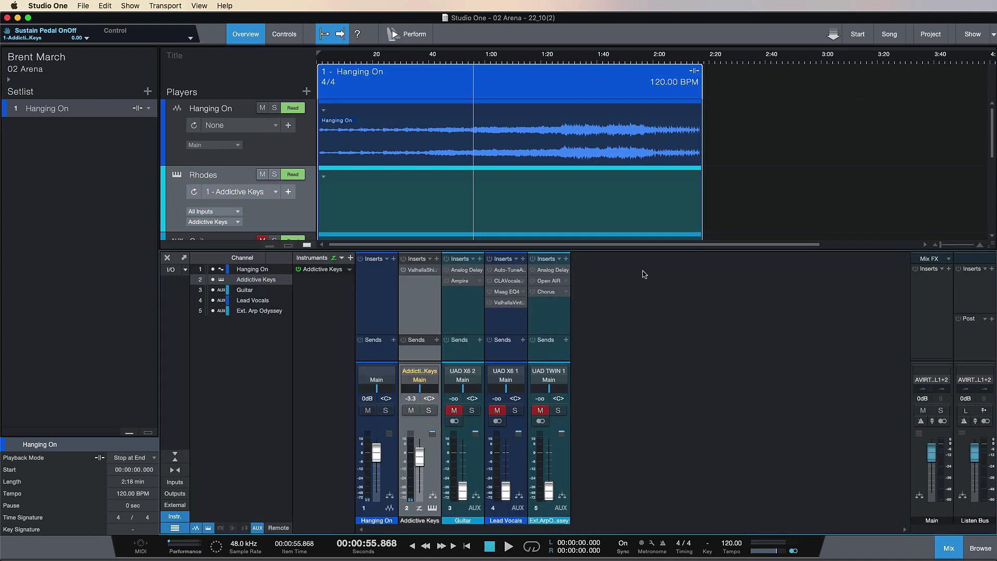
click(420, 271)
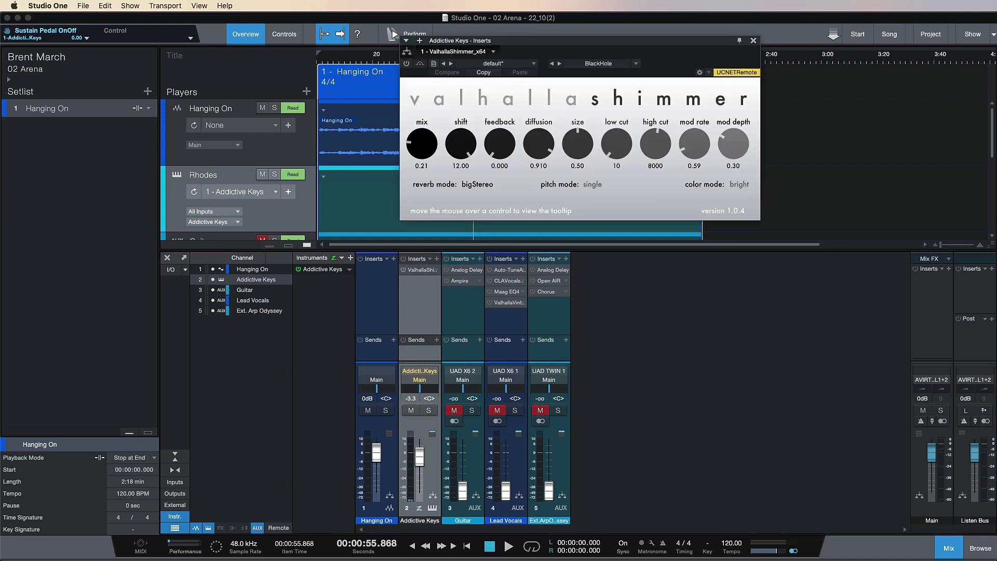
click(948, 549)
click(406, 64)
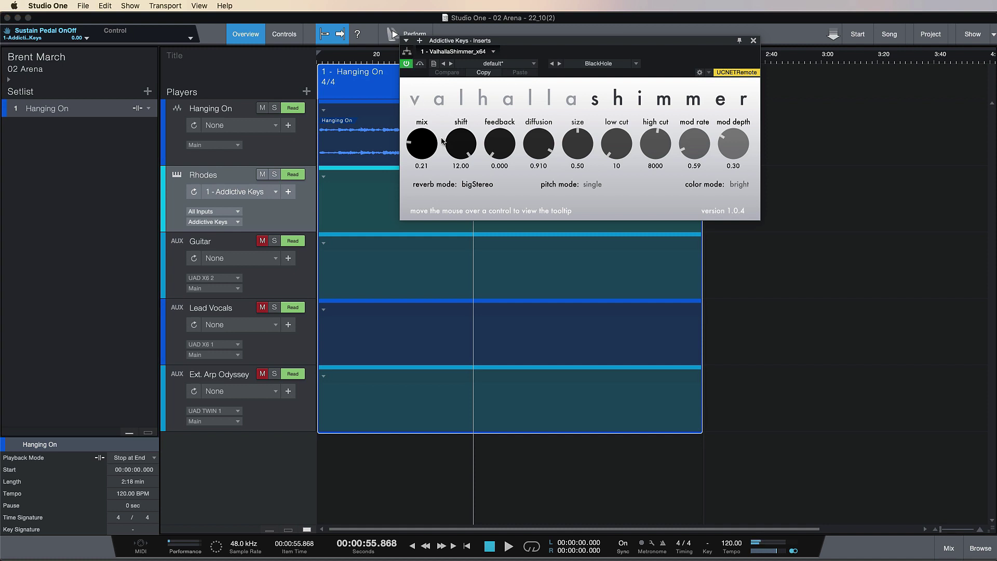
drag(698, 41, 779, 110)
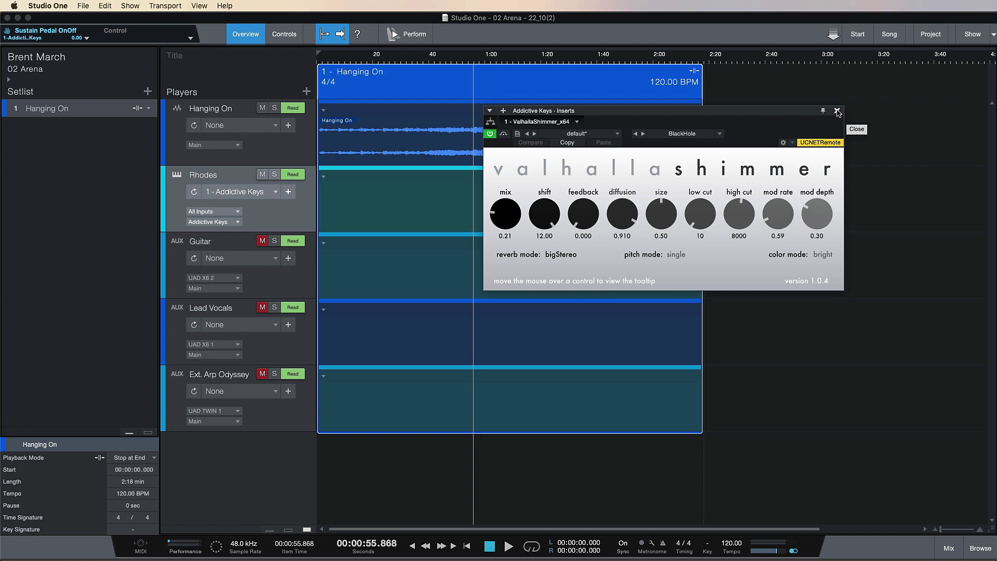
click(949, 548)
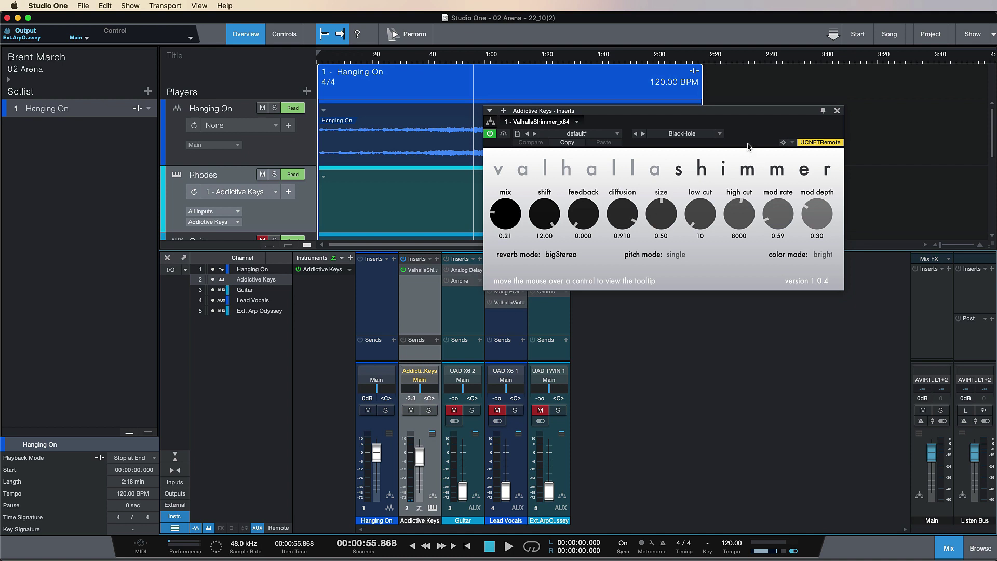
Hide the mixer and the ValhallaShimmer window, and play the song from about 55 seconds to about 1:26.
click(947, 552)
click(837, 111)
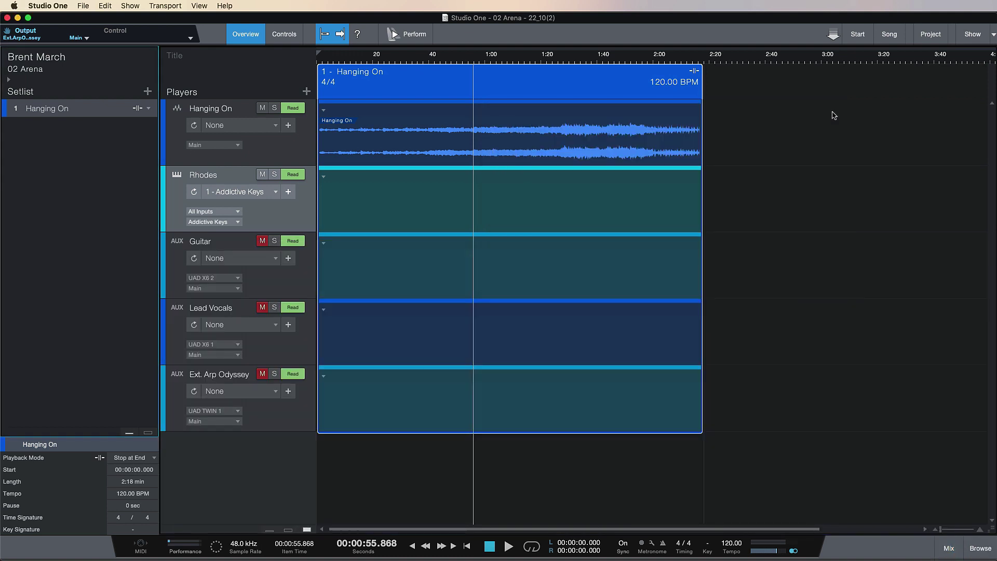
key(space)
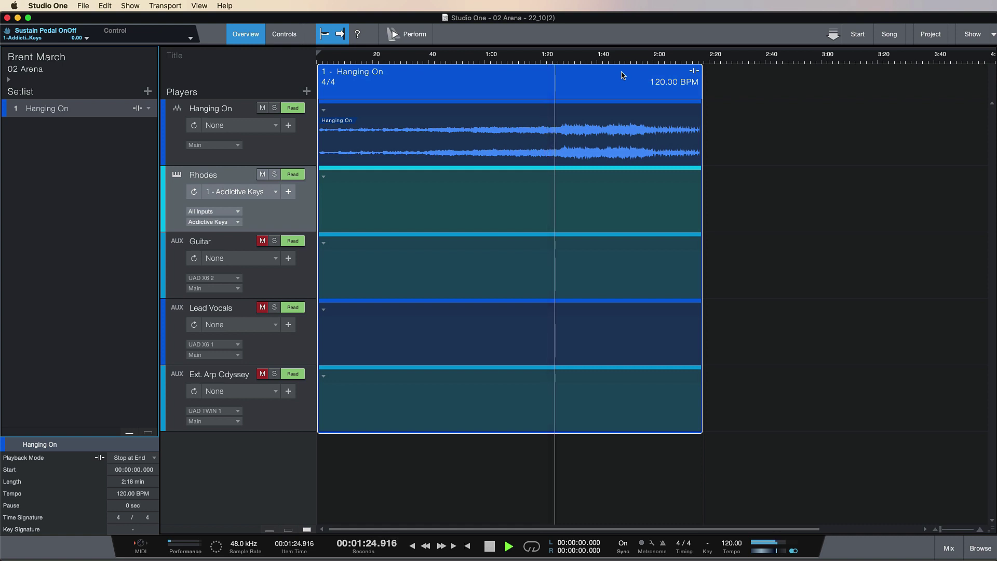
key(space)
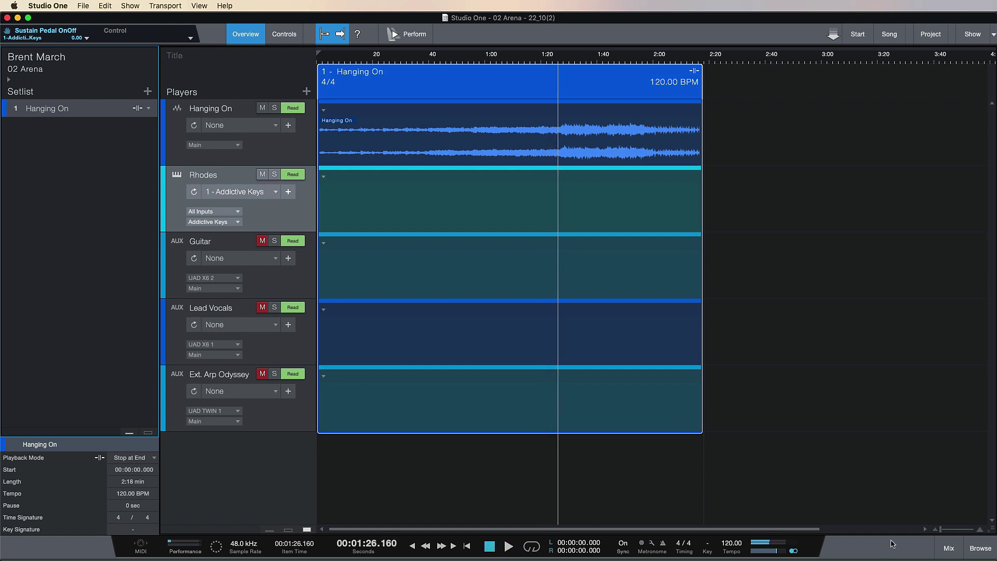
Show the mixer, pull the Addictive Keys fader all the way down and mute that channel.
click(948, 548)
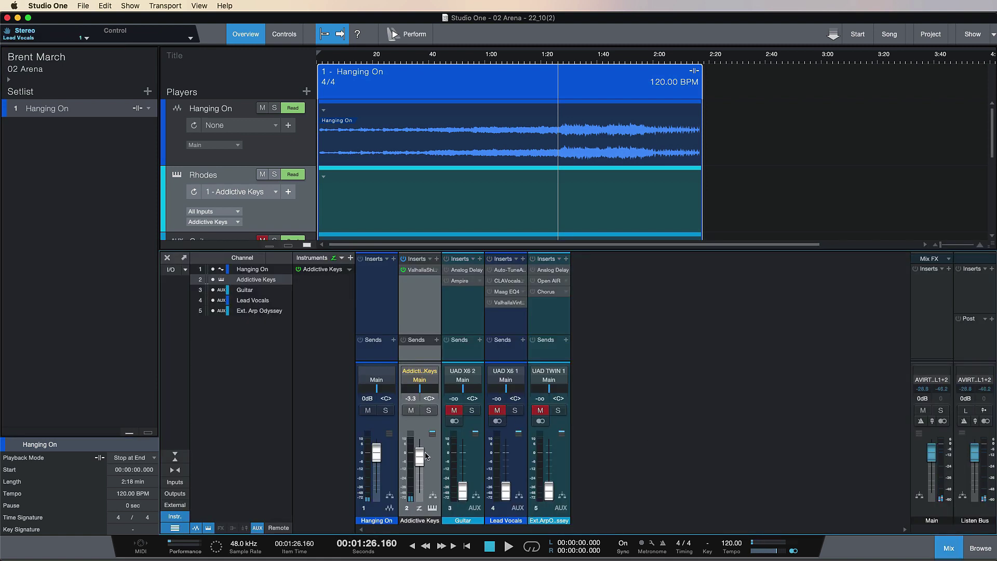
click(446, 296)
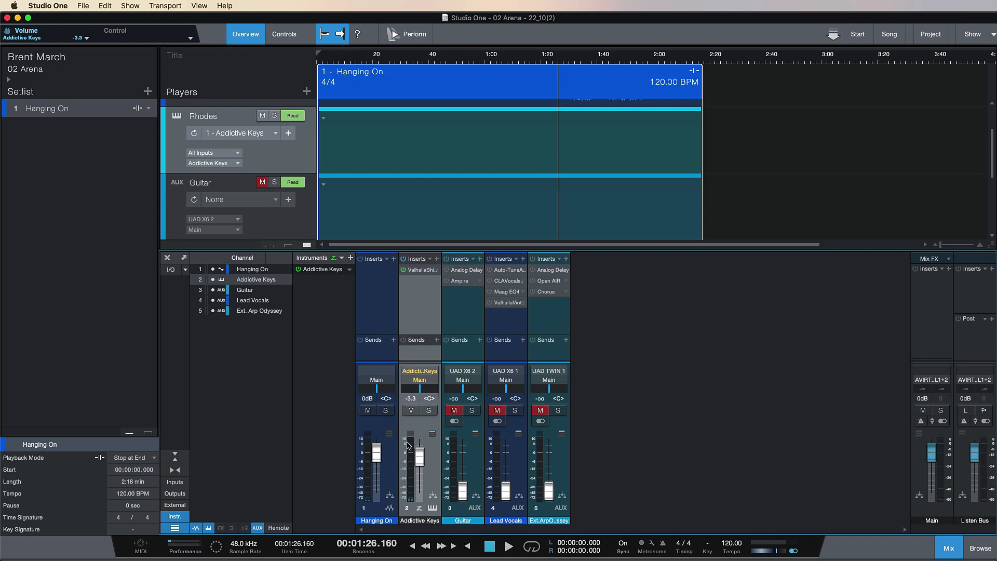
drag(420, 460, 420, 492)
click(410, 410)
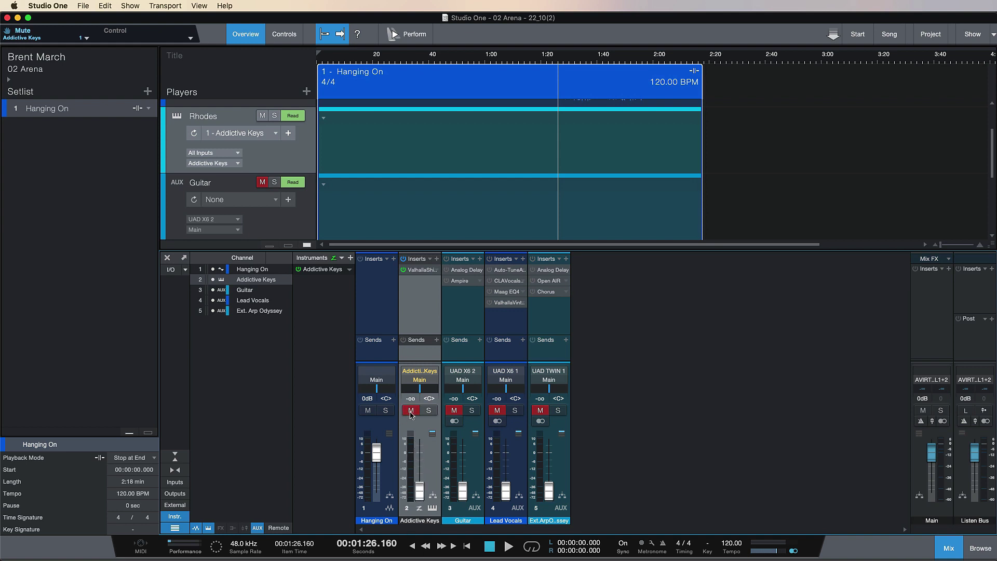
Open the Ampire insert on the Guitar channel, examine its amp, cabinet and pedal settings, and close it.
click(448, 316)
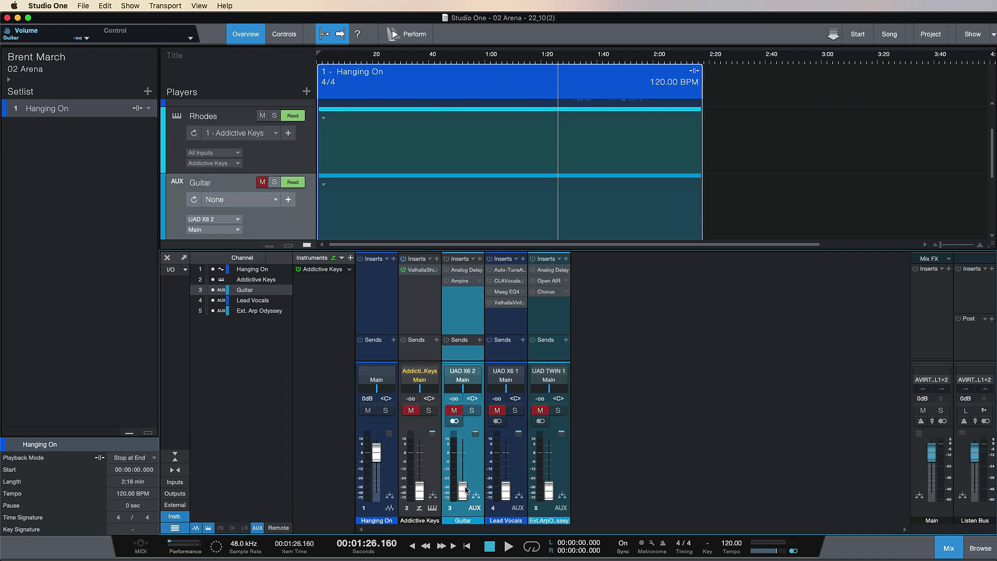
click(460, 281)
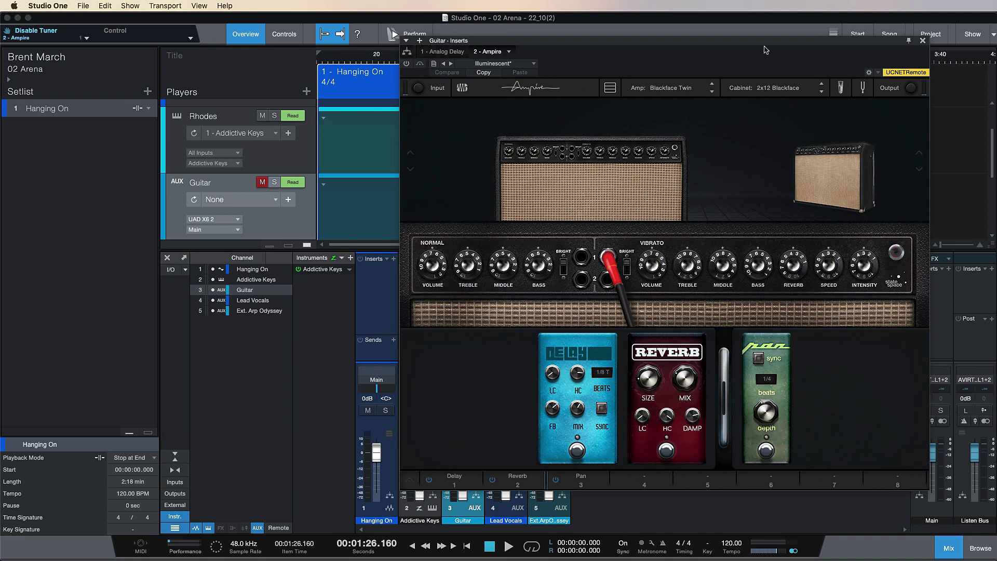
drag(784, 43, 753, 47)
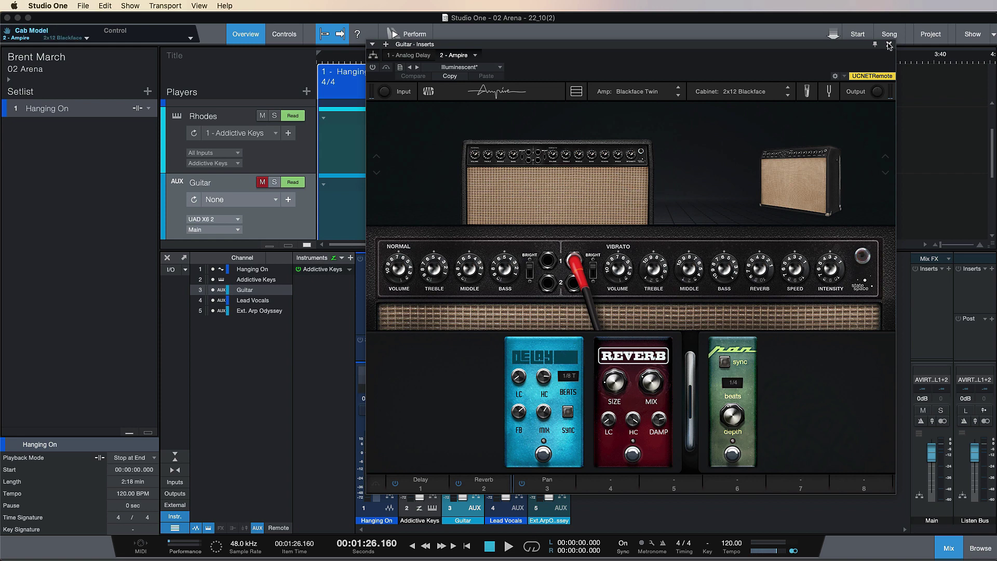
click(889, 45)
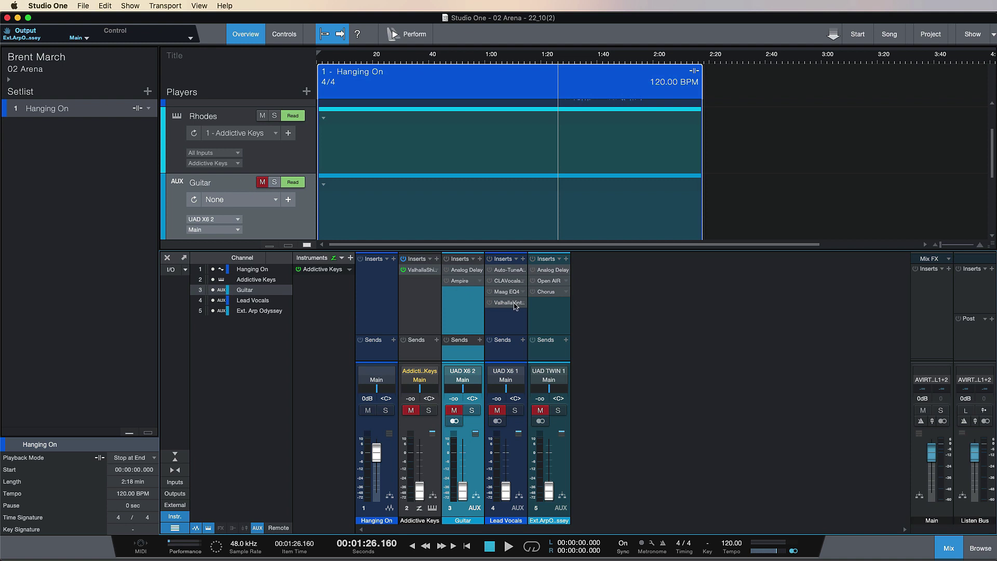
Open the Analog Delay insert on the Guitar channel, examine its delay settings, and close it.
double_click(457, 272)
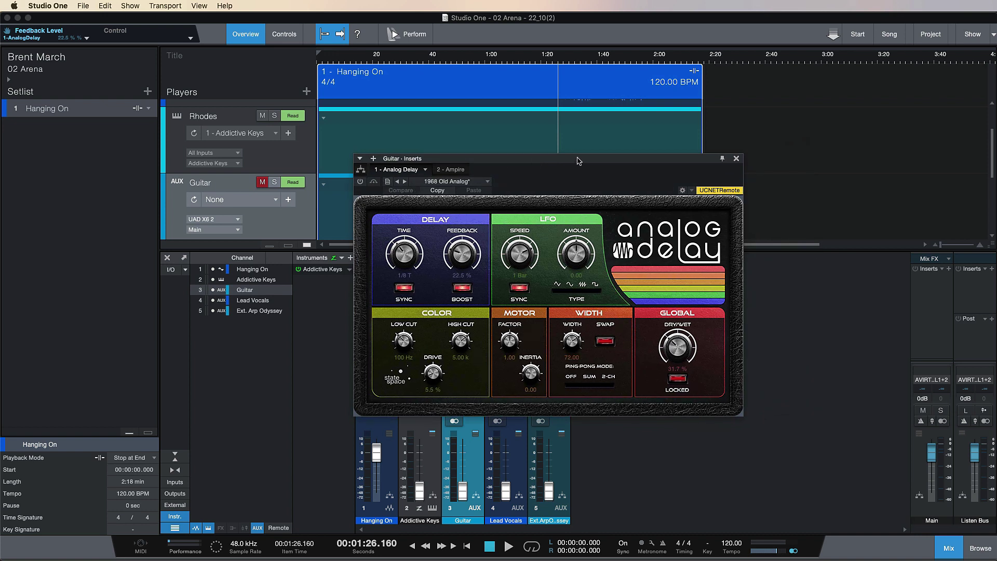
drag(582, 160, 586, 154)
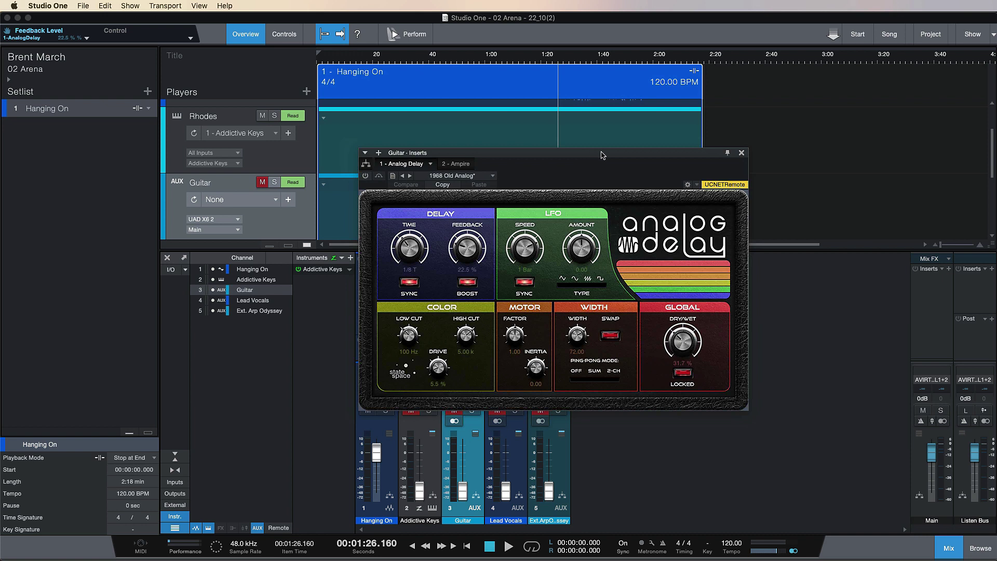
drag(508, 159, 522, 169)
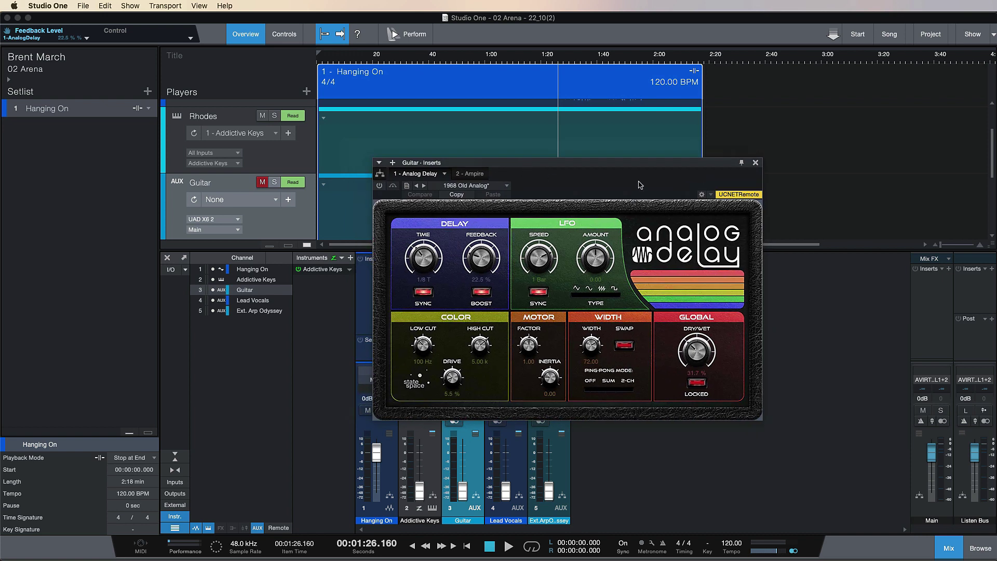
drag(660, 166, 682, 155)
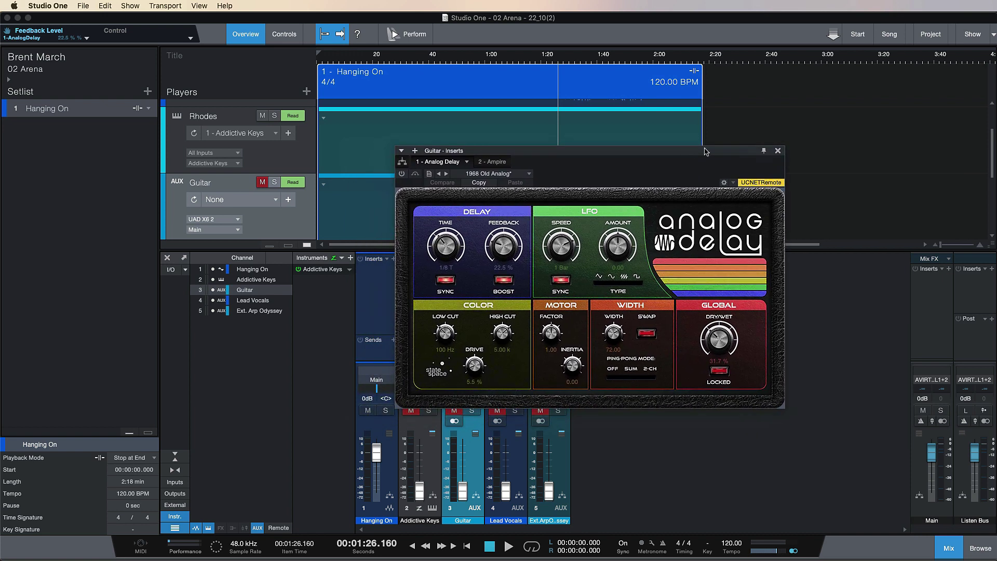
click(777, 150)
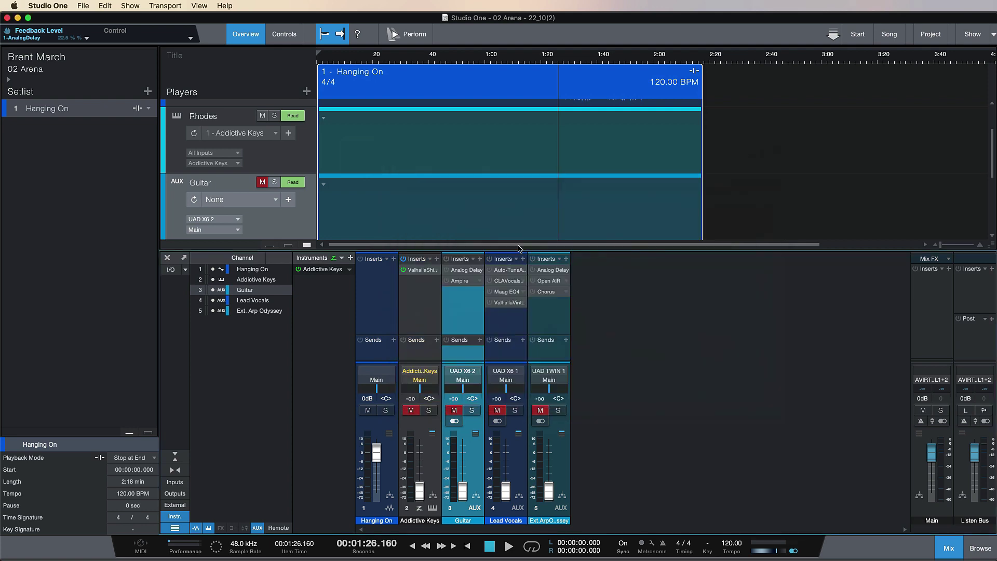
Turn on all inserts of the Guitar channel, unmute it and raise its fader to -5.5 dB.
click(446, 263)
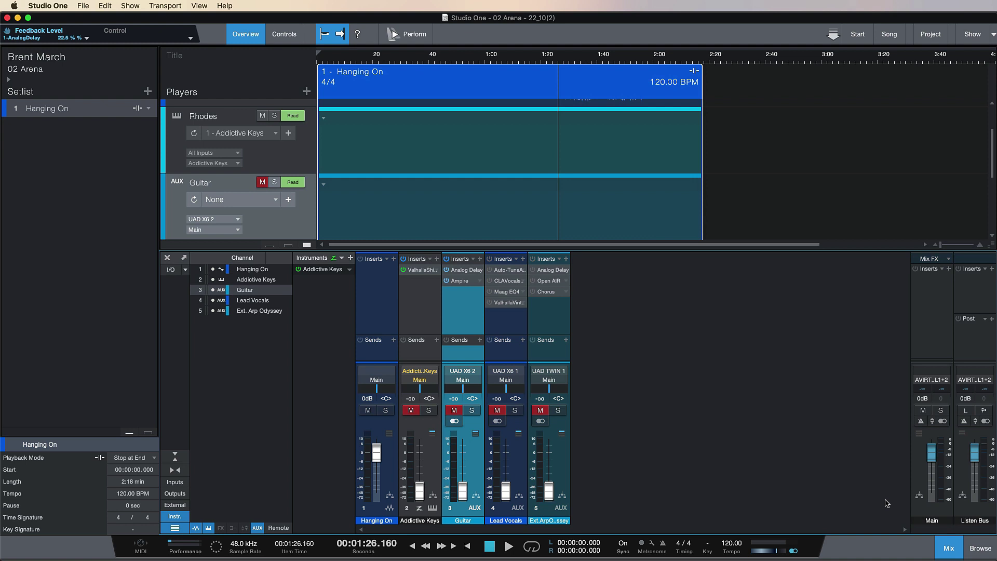
click(454, 411)
drag(467, 489, 469, 457)
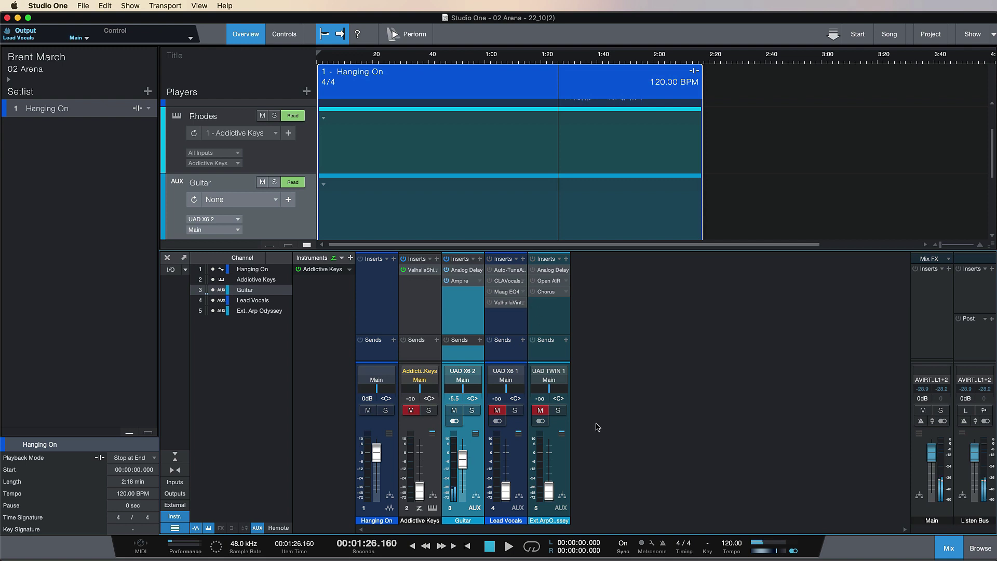
Hide the mixer and play the song from 43 seconds to about 1:15 with the guitar player unmuted.
click(949, 548)
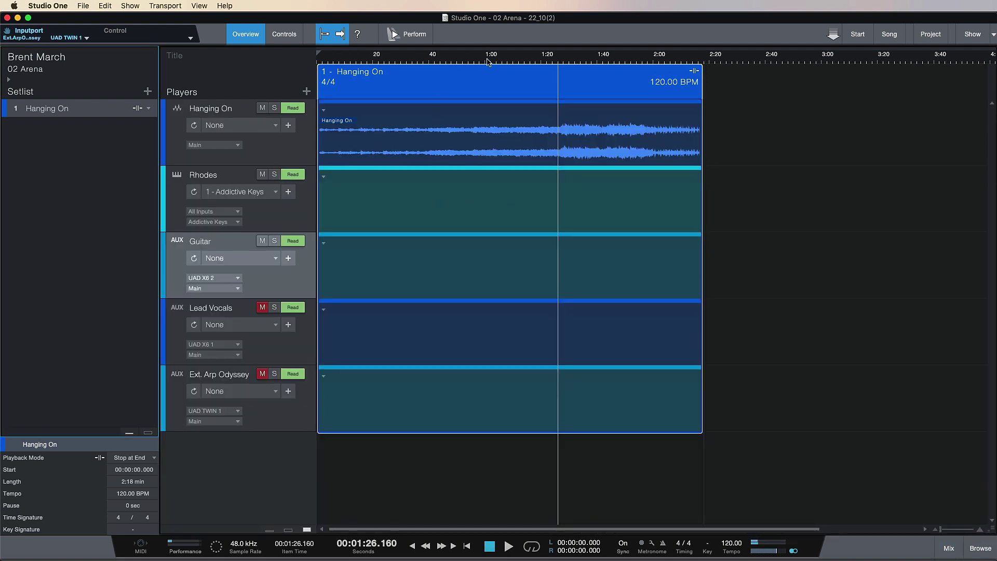
click(437, 58)
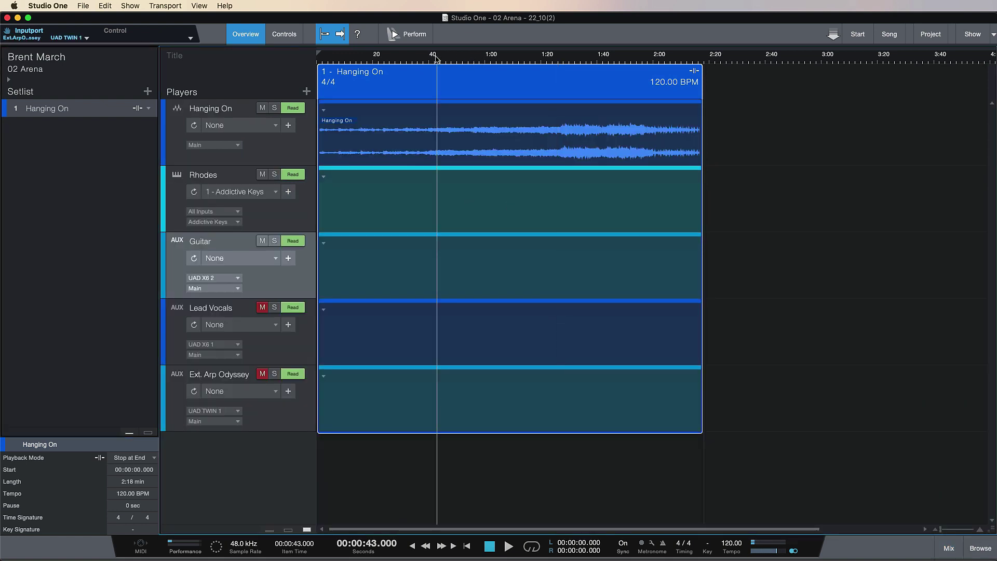
key(space)
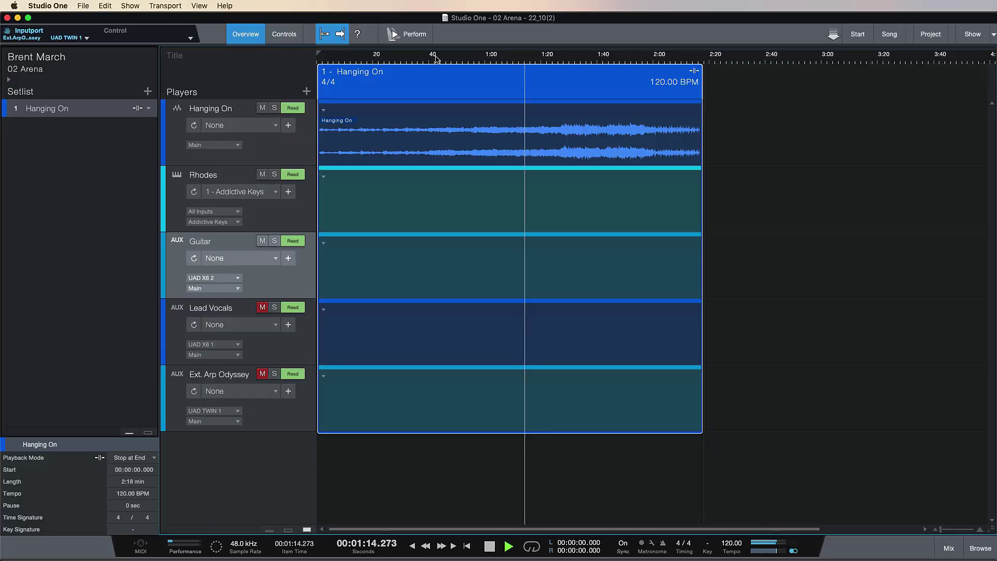
key(space)
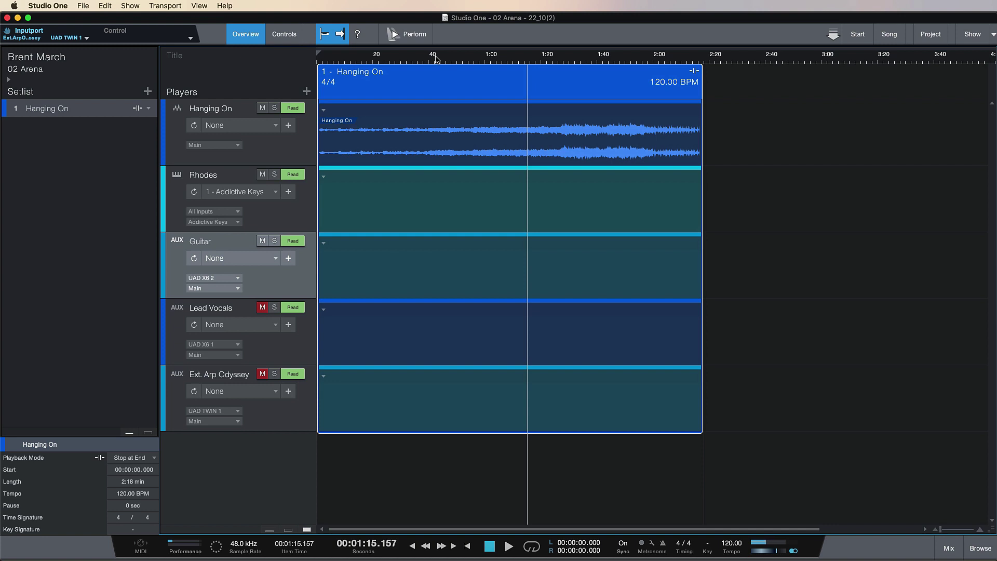
Show the mixer and raise the Guitar channel's fader to -3.3 dB.
click(949, 549)
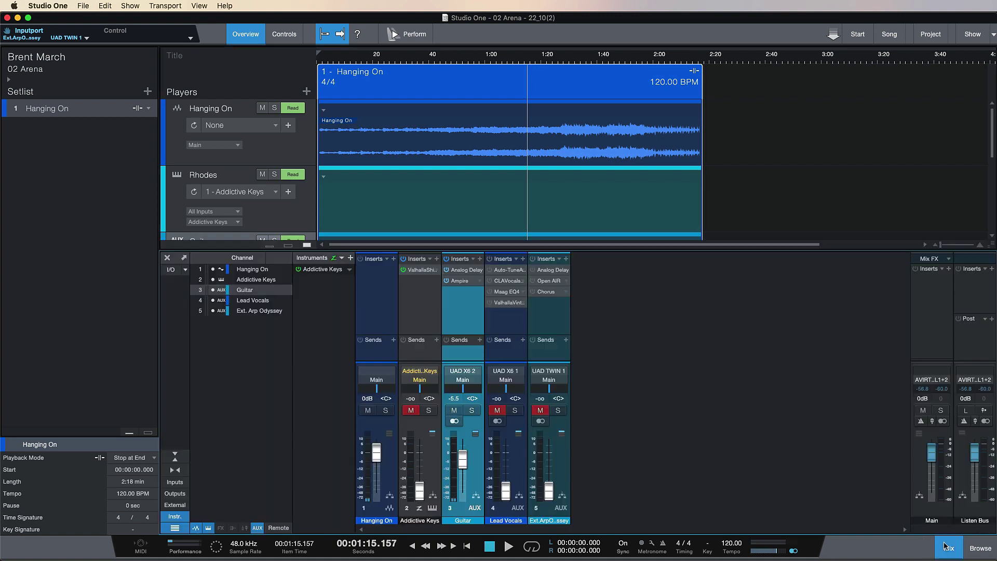
drag(463, 462, 464, 461)
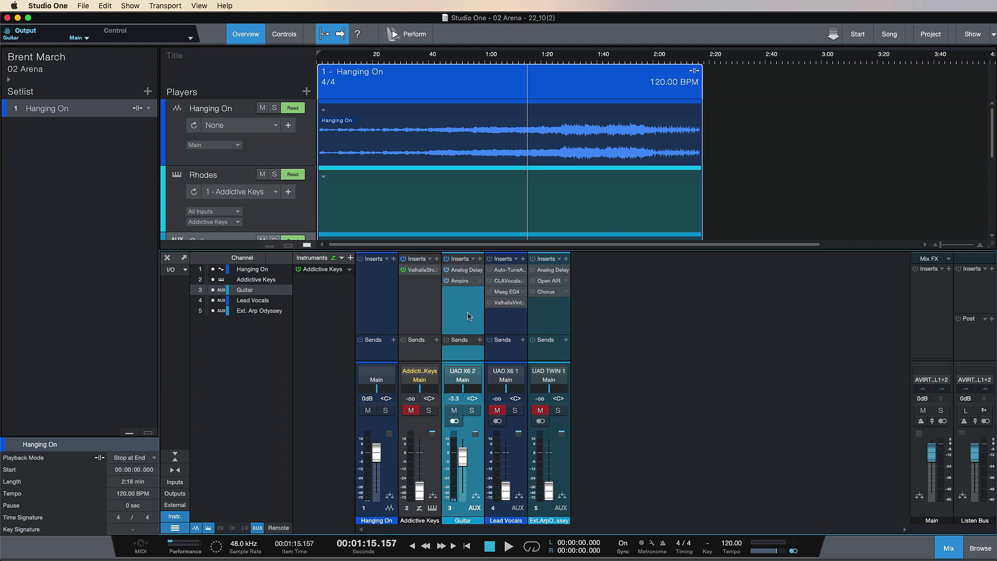
click(507, 315)
click(473, 310)
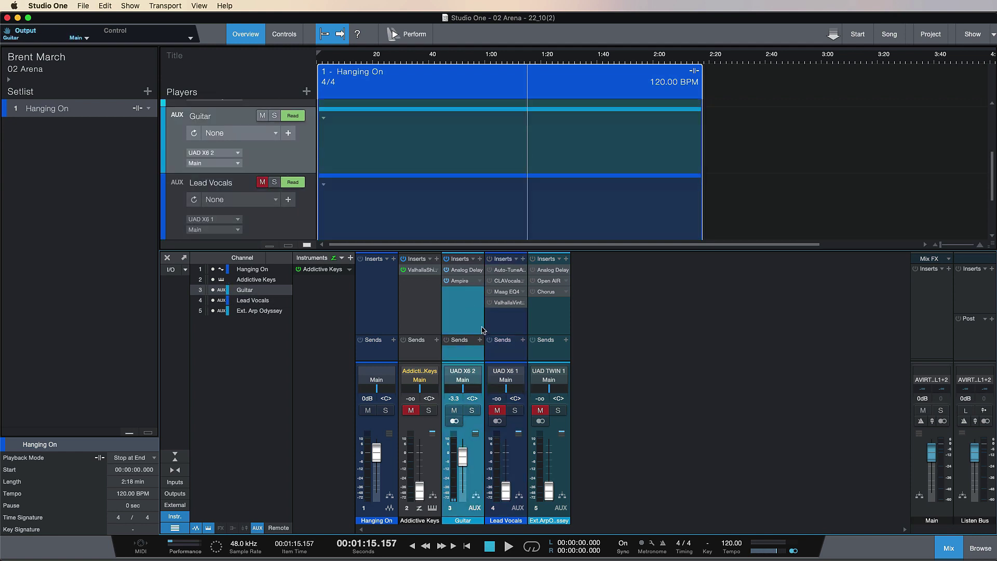
drag(499, 334, 500, 331)
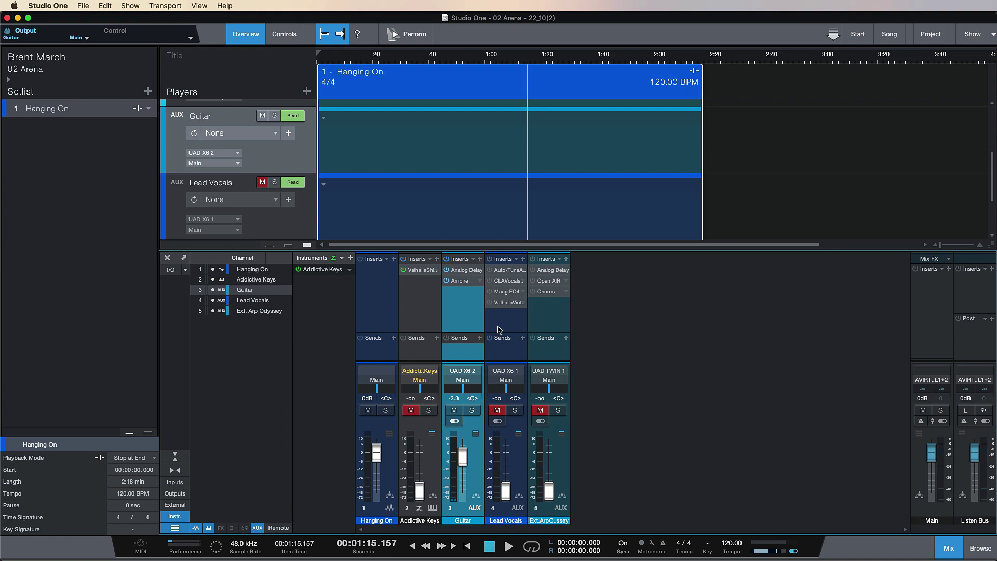
click(435, 313)
click(453, 311)
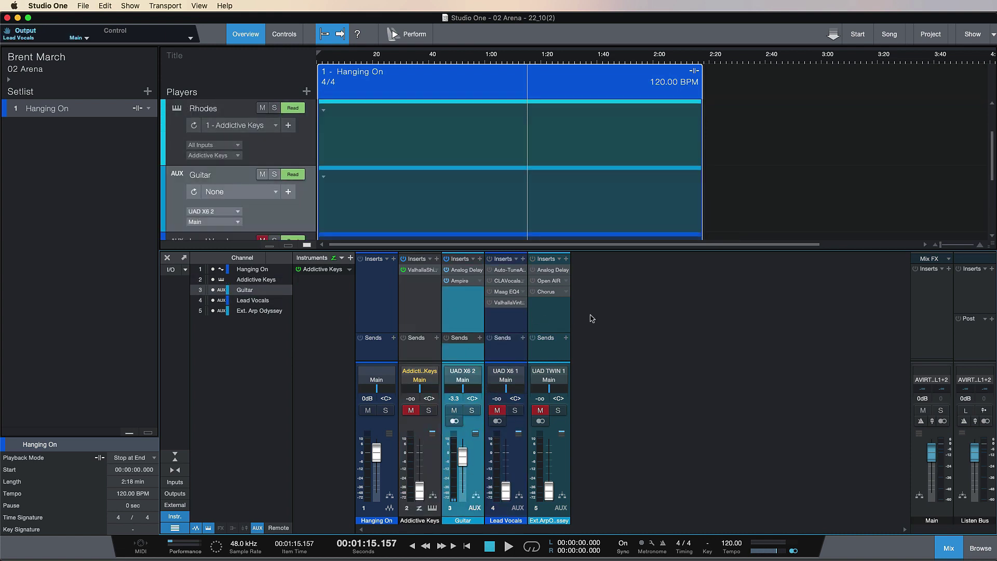
Select the Lead Vocals channel and turn on all of its inserts.
click(507, 327)
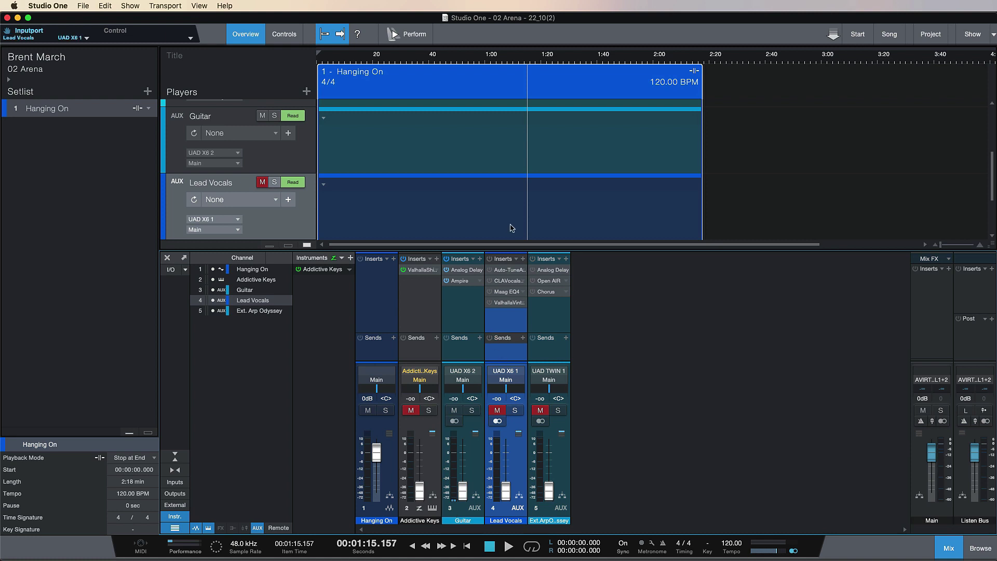
scroll(512, 228, up, 5)
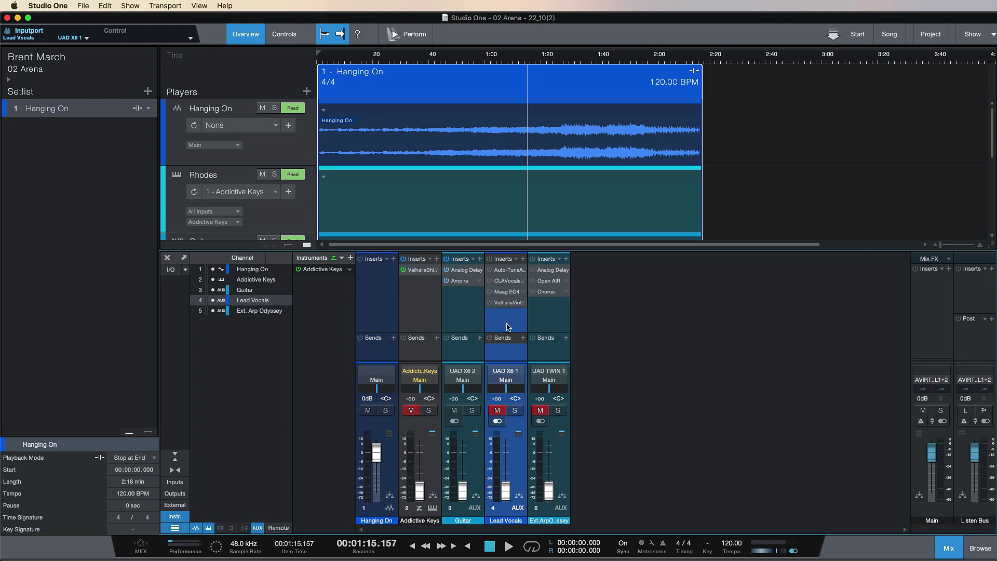
click(489, 259)
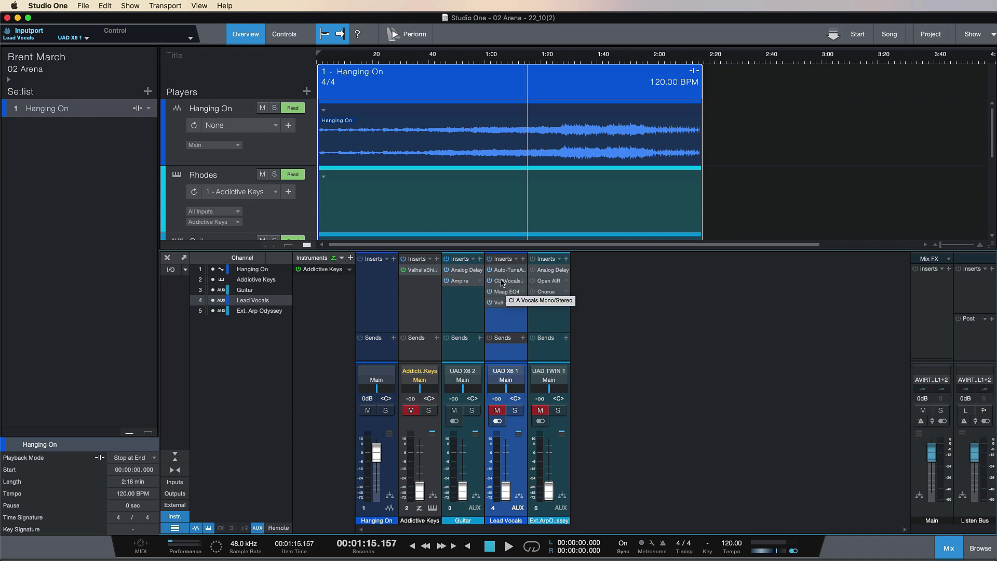
Open the CLA Vocals insert on the Lead Vocals channel and examine its fader settings.
click(502, 281)
drag(793, 101, 561, 131)
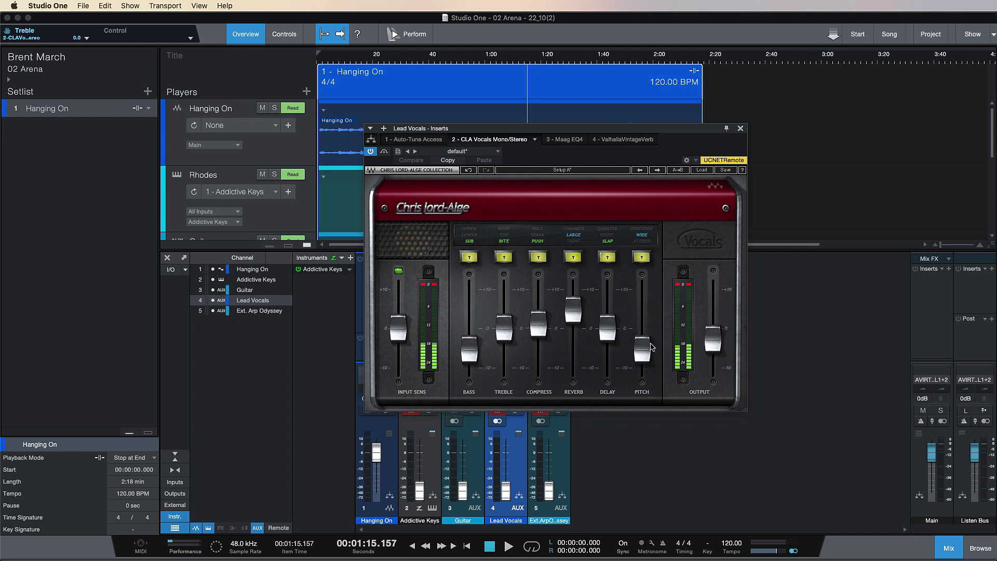
drag(667, 134, 684, 131)
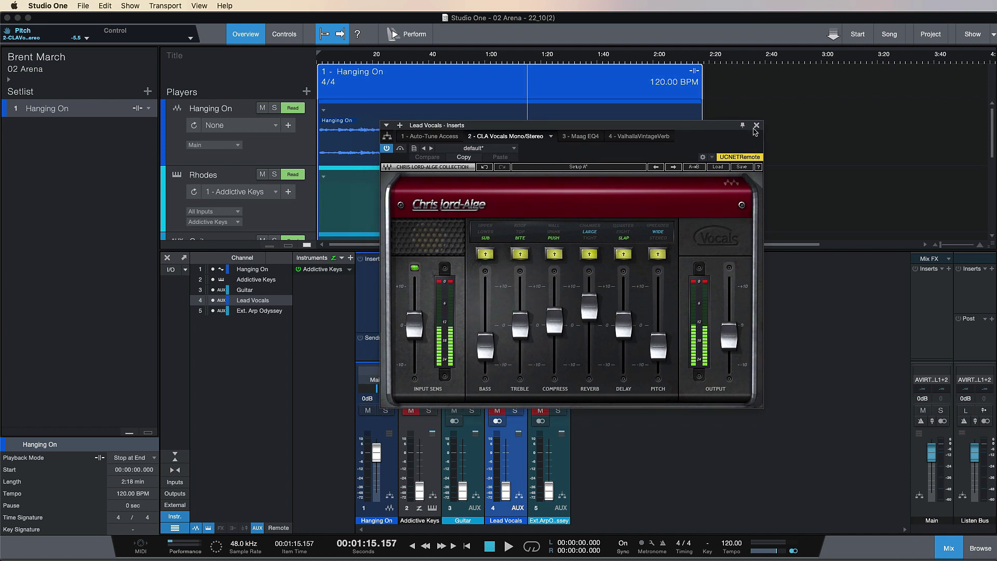
drag(712, 125, 705, 145)
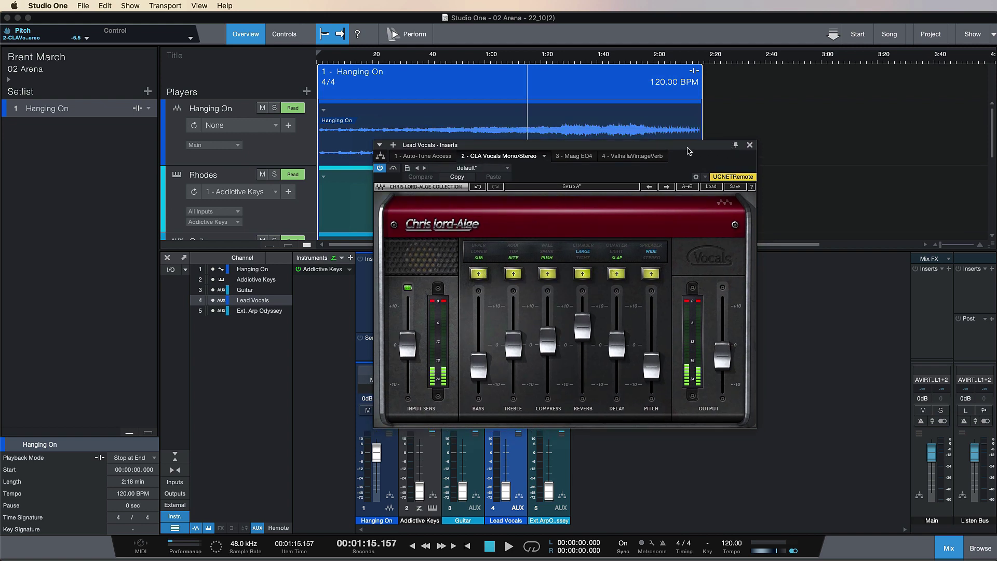
Check the Maag EQ4 insert on Lead Vocals and set the ValhallaVintageVerb mix to 26.6 %.
click(588, 156)
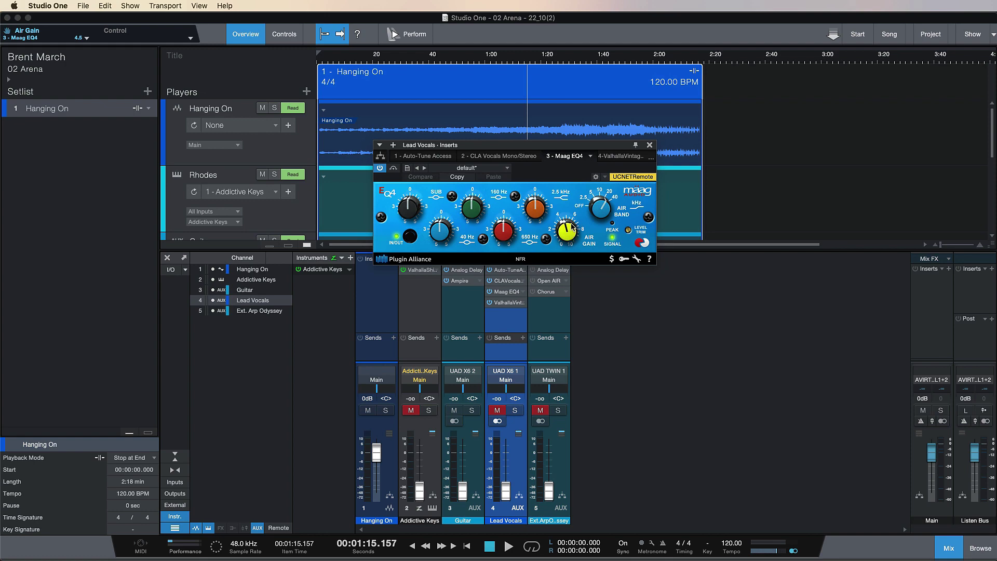
click(619, 157)
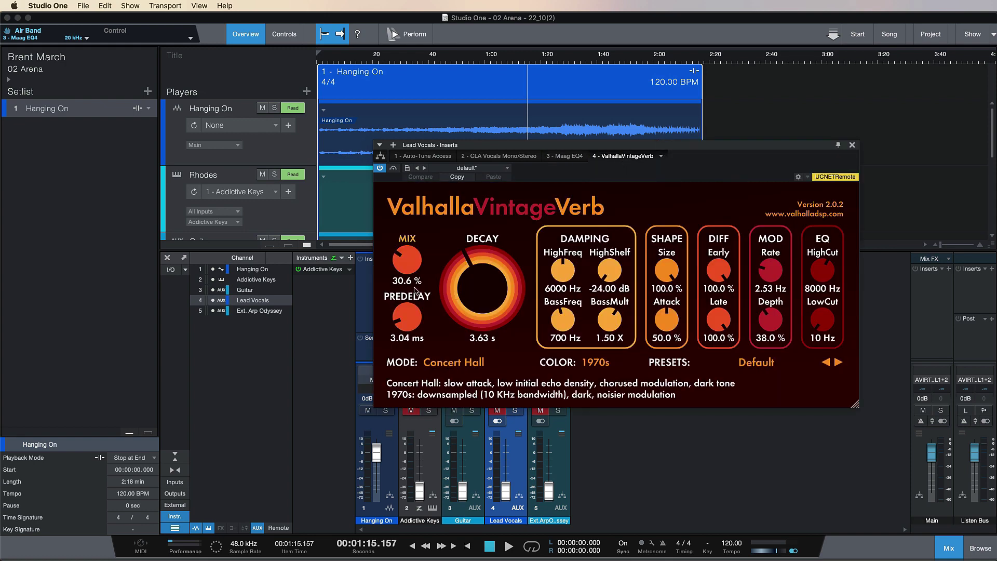
mouse_move(417, 276)
mouse_down()
mouse_move(417, 249)
mouse_move(421, 268)
mouse_up()
drag(421, 271, 423, 264)
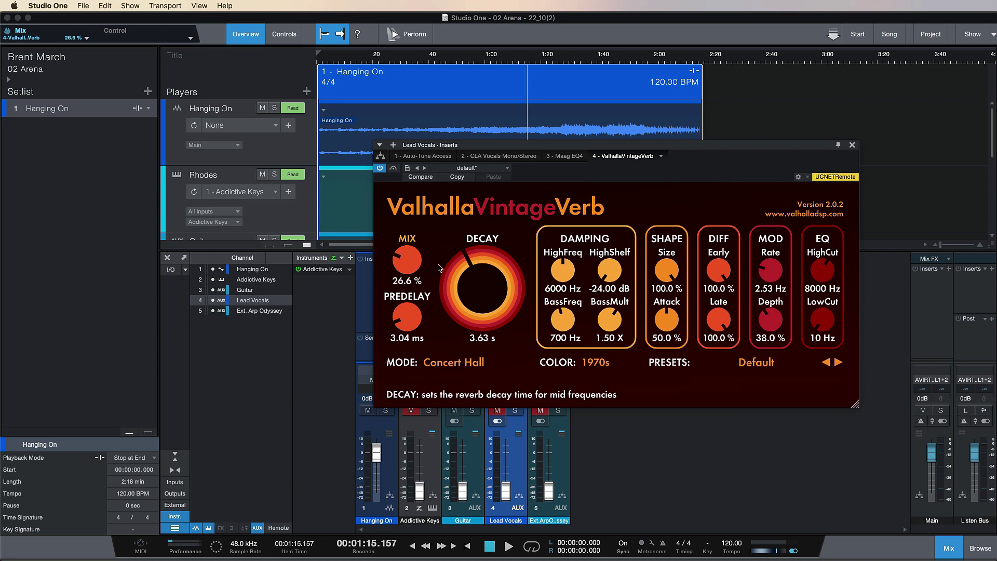
Set the ValhallaVintageVerb mix on Lead Vocals to 26.2 % and close the insert window.
drag(408, 260, 409, 262)
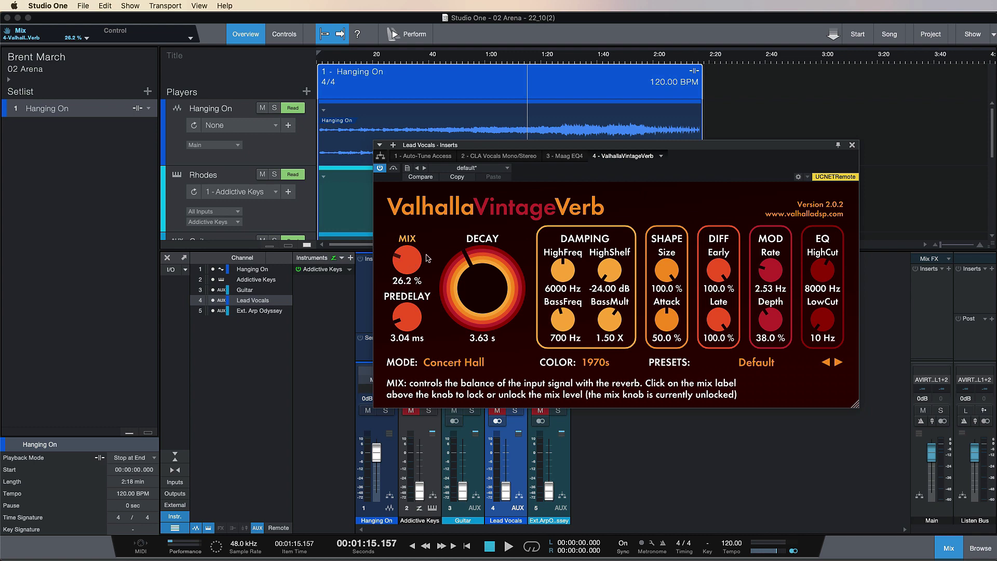
click(852, 145)
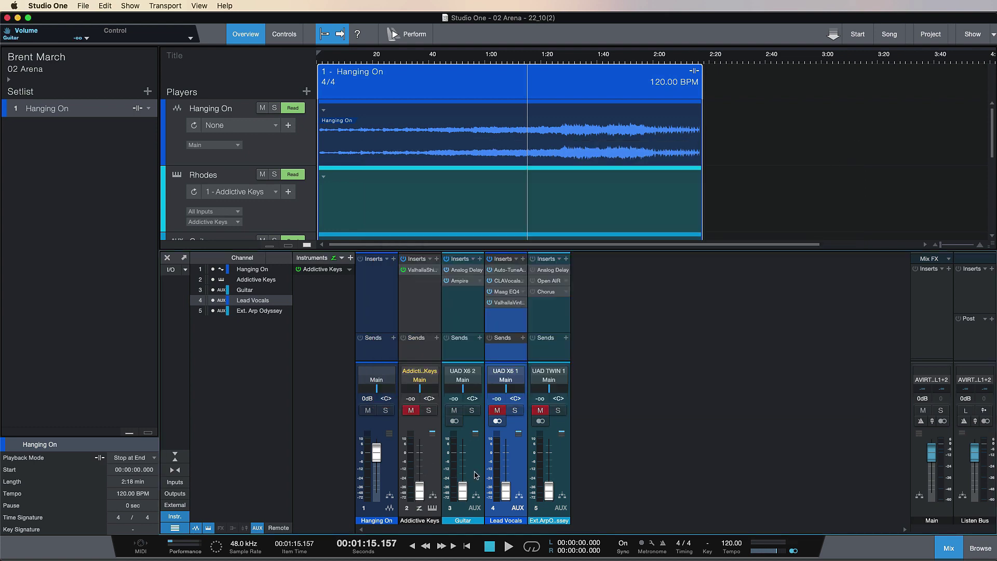
Unmute the Lead Vocals channel and raise its fader to -5.0 dB.
click(498, 410)
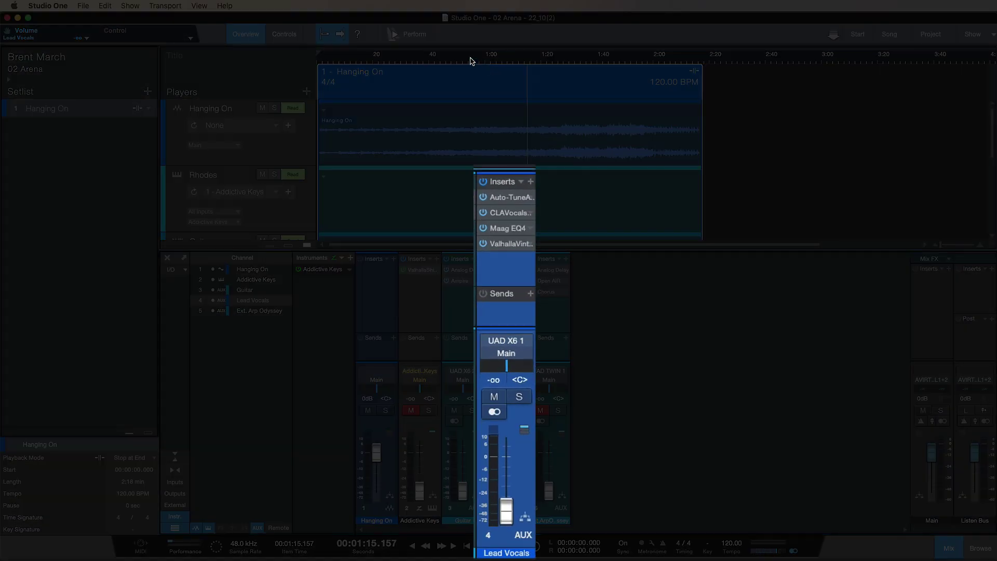
drag(506, 489, 505, 460)
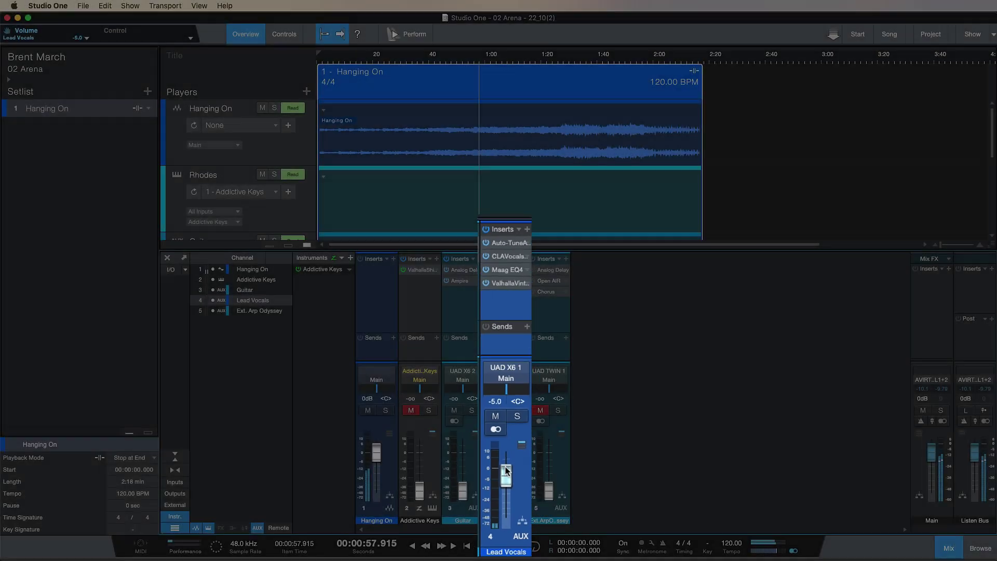
drag(506, 456, 507, 455)
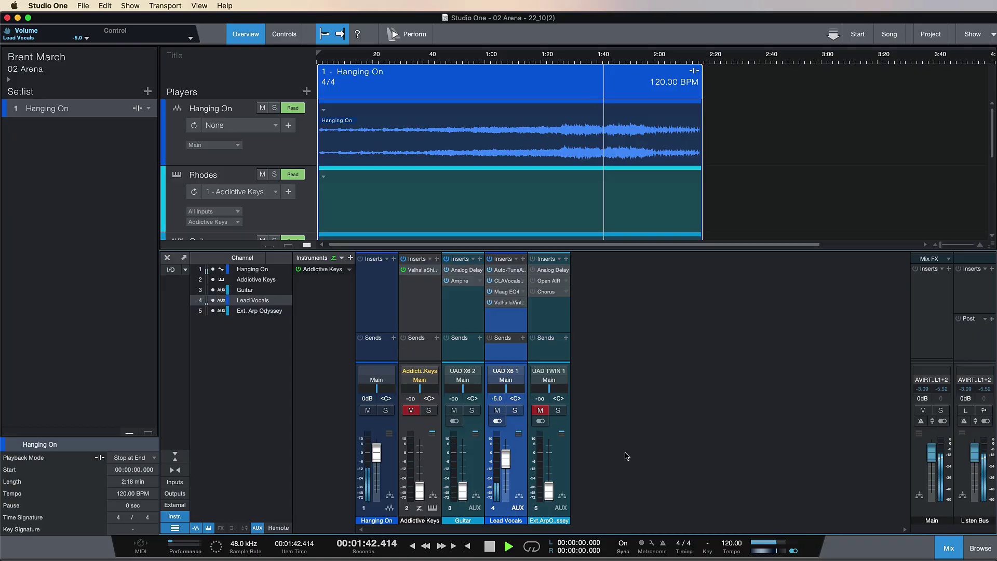
Stop playback and pull the Lead Vocals fader all the way down.
key(space)
drag(506, 459, 501, 511)
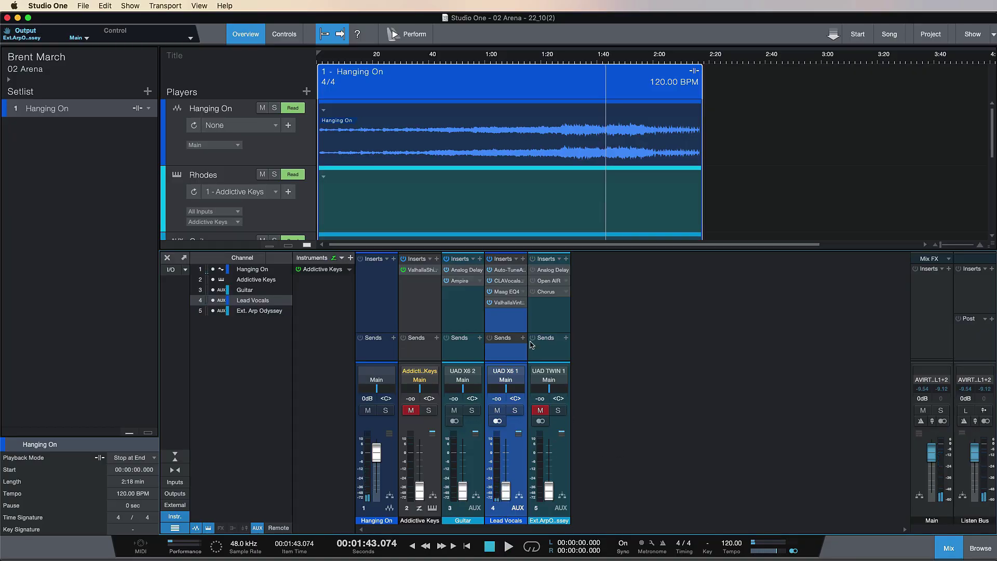
Review the Ext. Arp Odyssey, Lead Vocals and Hanging On channels in the mixer, ending with Lead Vocals selected.
click(558, 328)
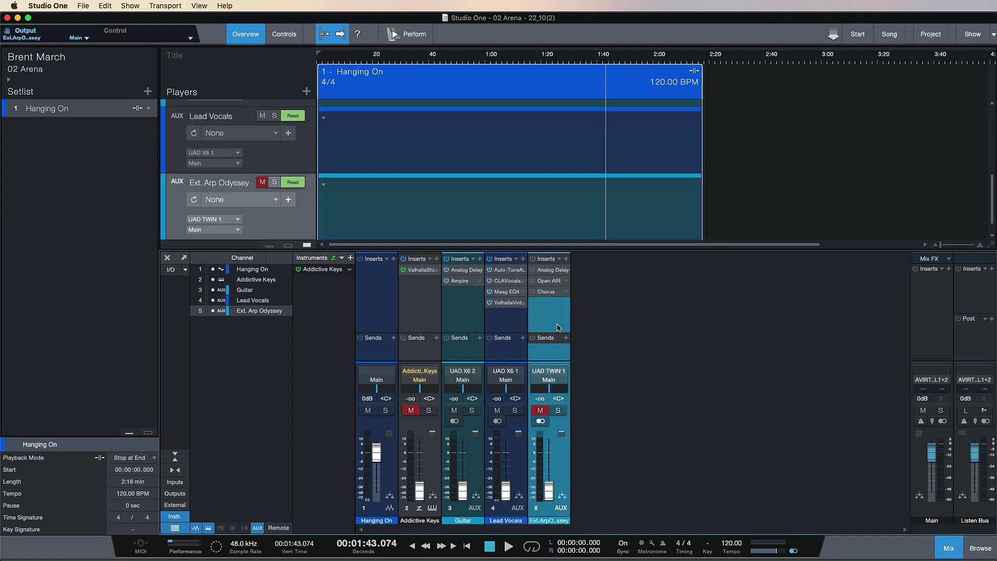
click(521, 324)
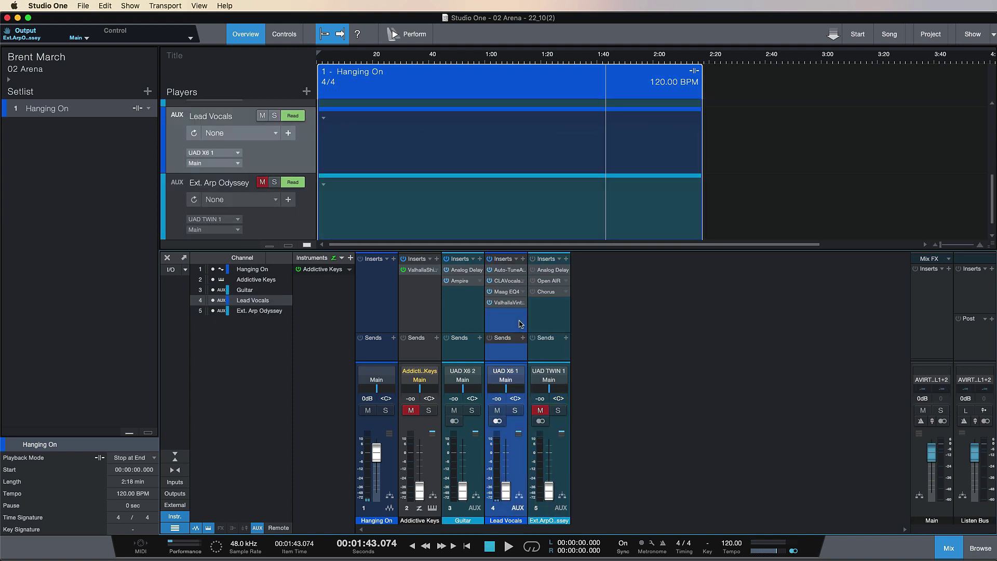
click(387, 308)
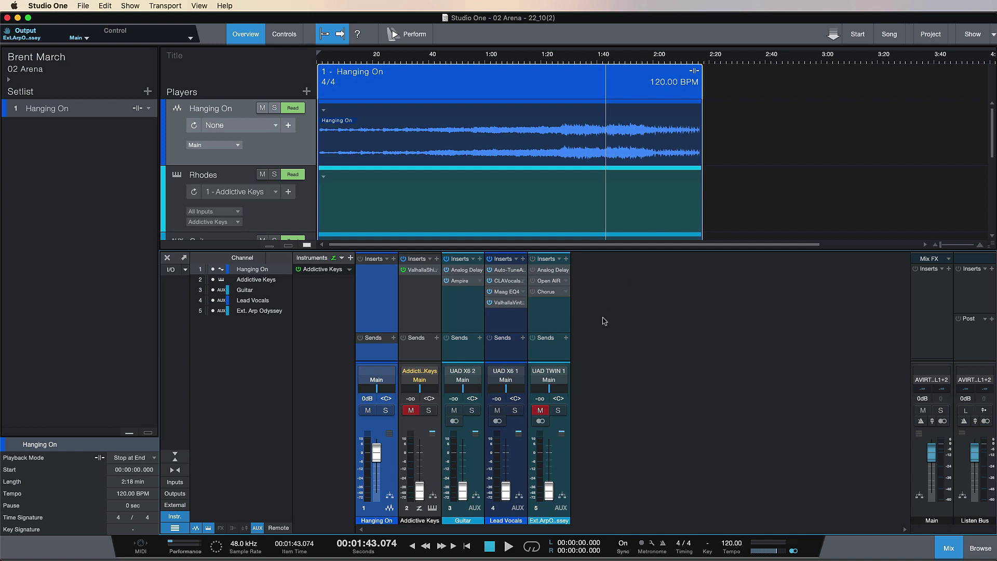
click(522, 326)
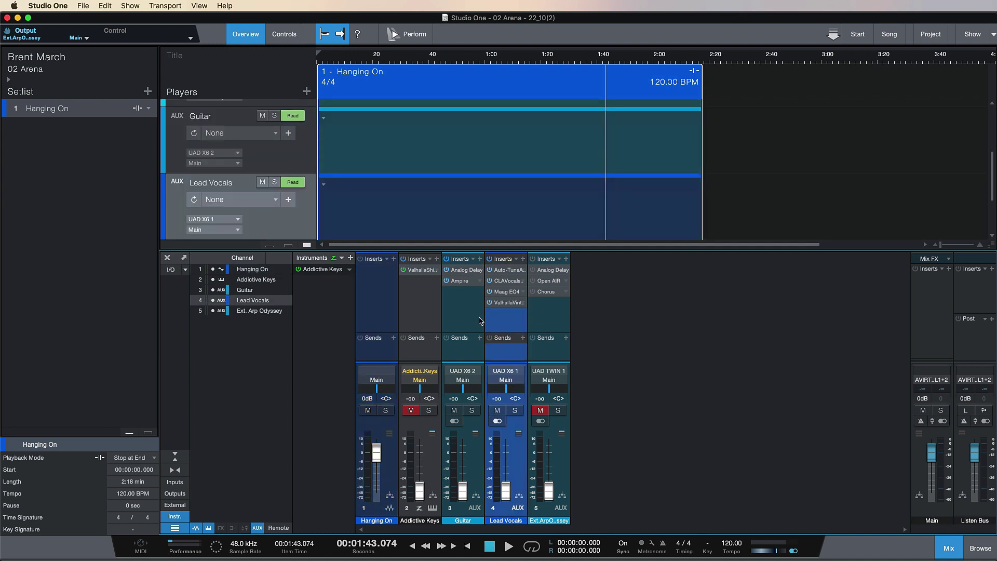
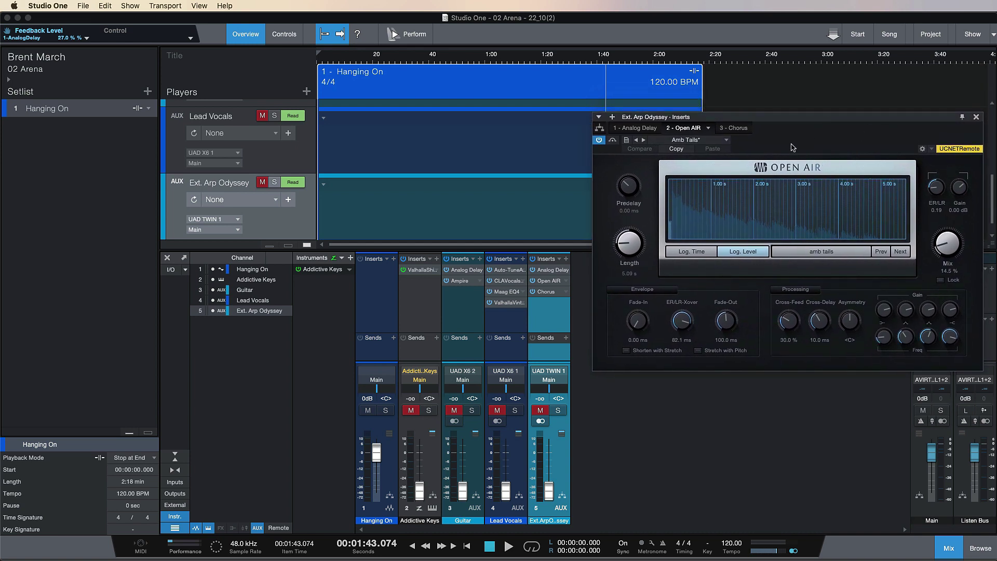
Open the Chorus insert on the Ext. Arp Odyssey channel, examine its settings and close it.
click(541, 294)
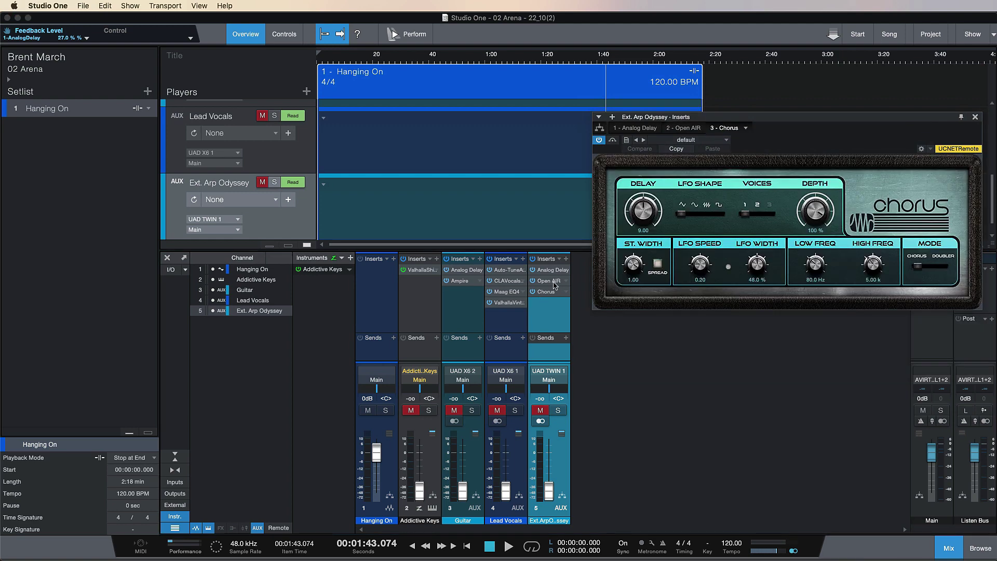
drag(741, 122, 687, 159)
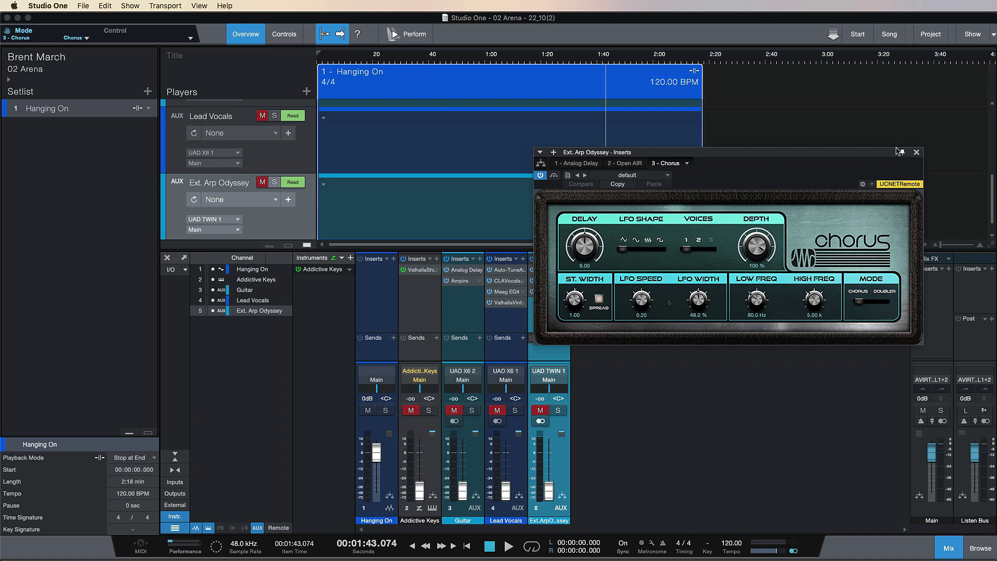
drag(897, 151, 904, 146)
click(931, 143)
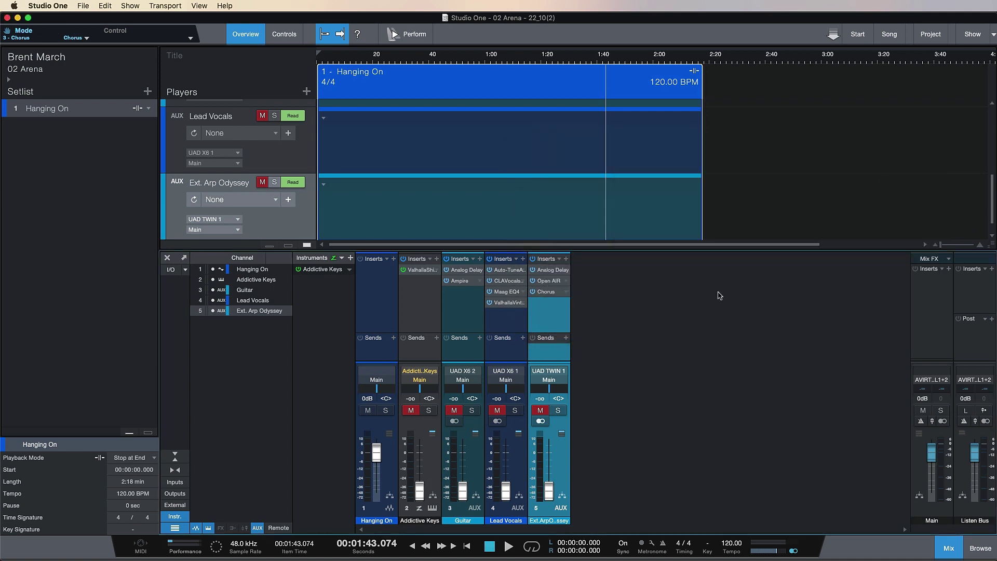
Unmute the Ext. Arp Odyssey channel with its fader at -3.7 dB and turn on all of its inserts.
click(532, 260)
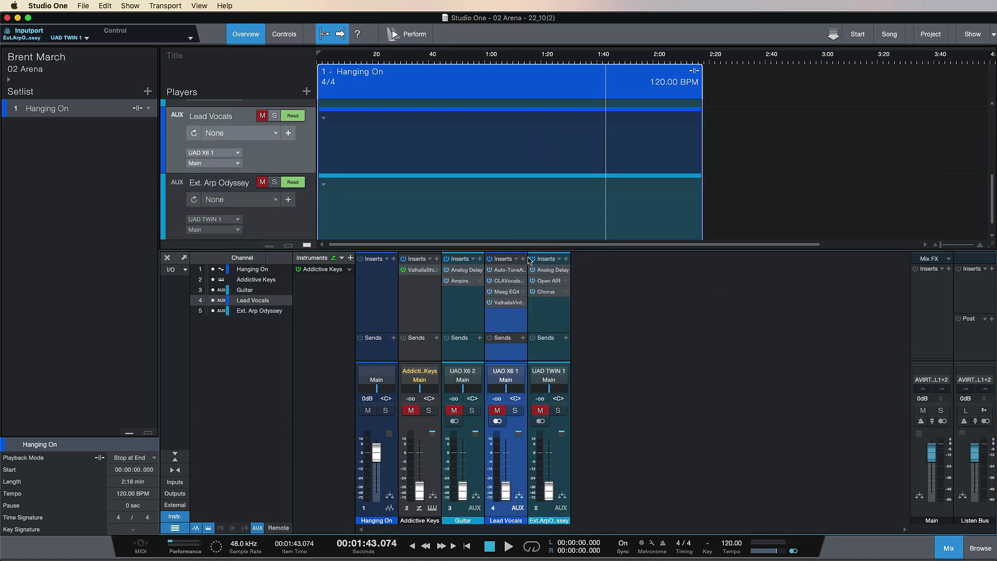
drag(549, 492, 564, 466)
click(540, 411)
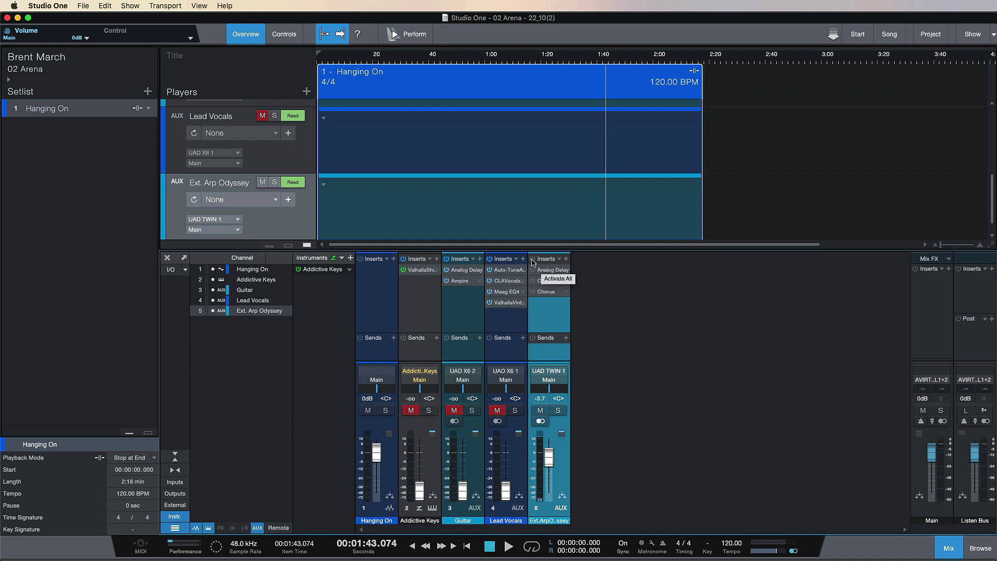
click(533, 260)
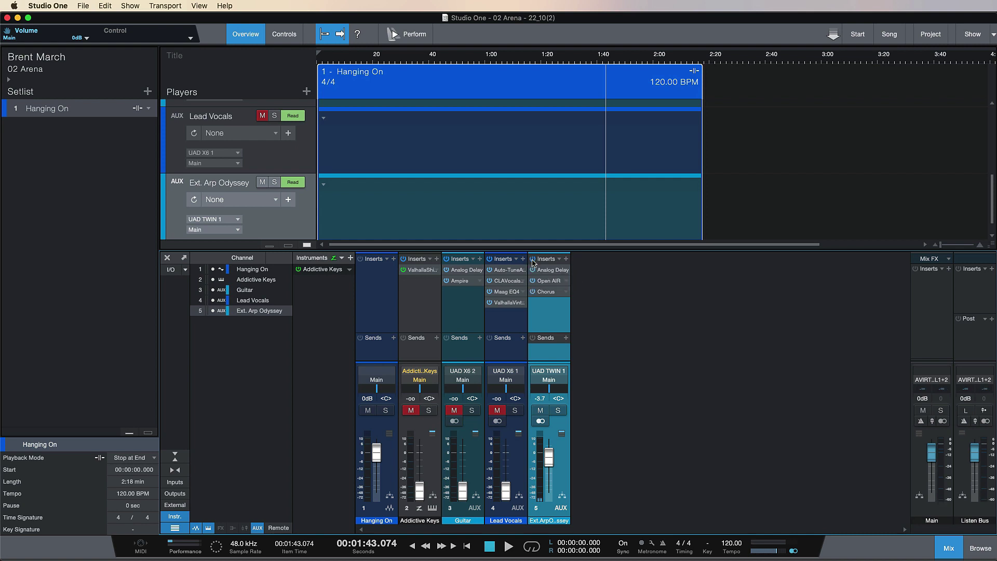
Hide the mixer and move the playback position to about 1:01 in Hanging On.
click(950, 555)
click(489, 56)
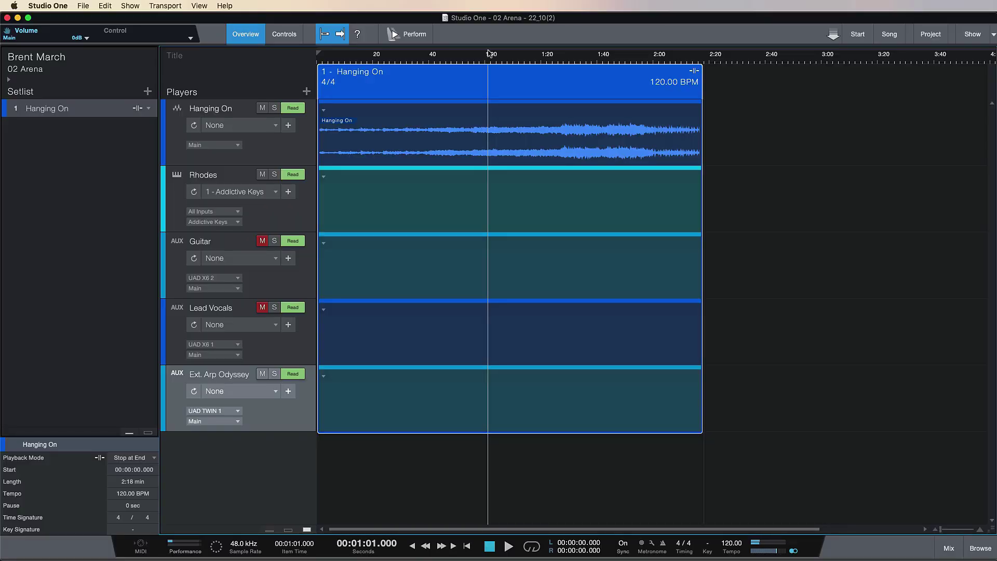
Show the mixer and look over the Guitar, Lead Vocals and Ext. Arp Odyssey channels in turn.
click(949, 549)
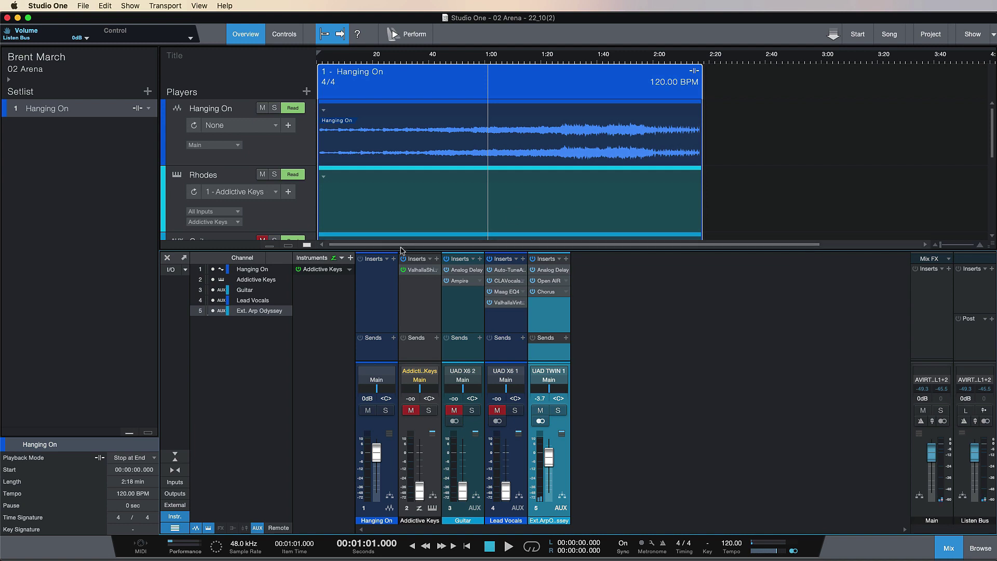
click(460, 315)
click(516, 326)
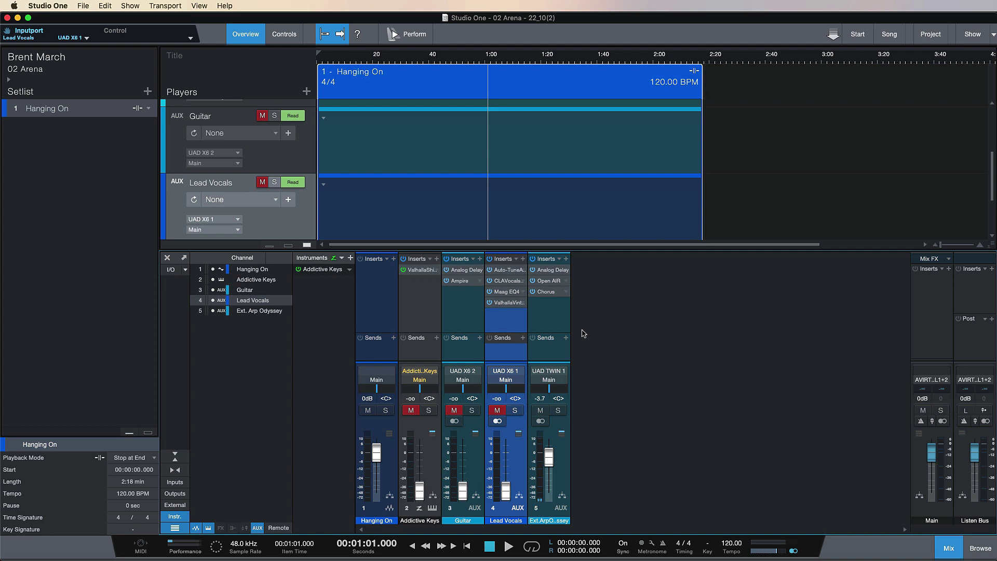
click(552, 326)
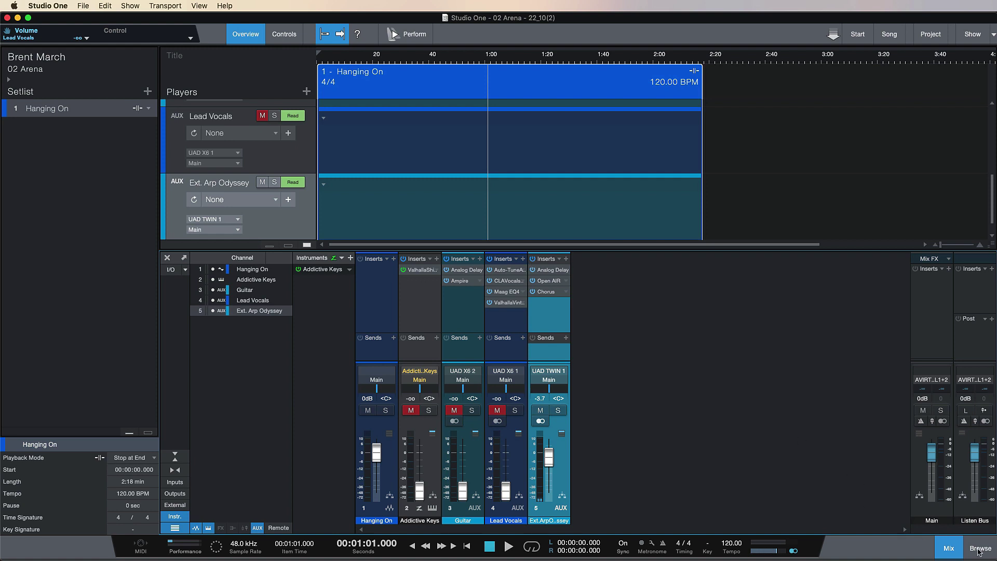
Hide the mixer and start playback of Hanging On from about 1:01.
click(950, 550)
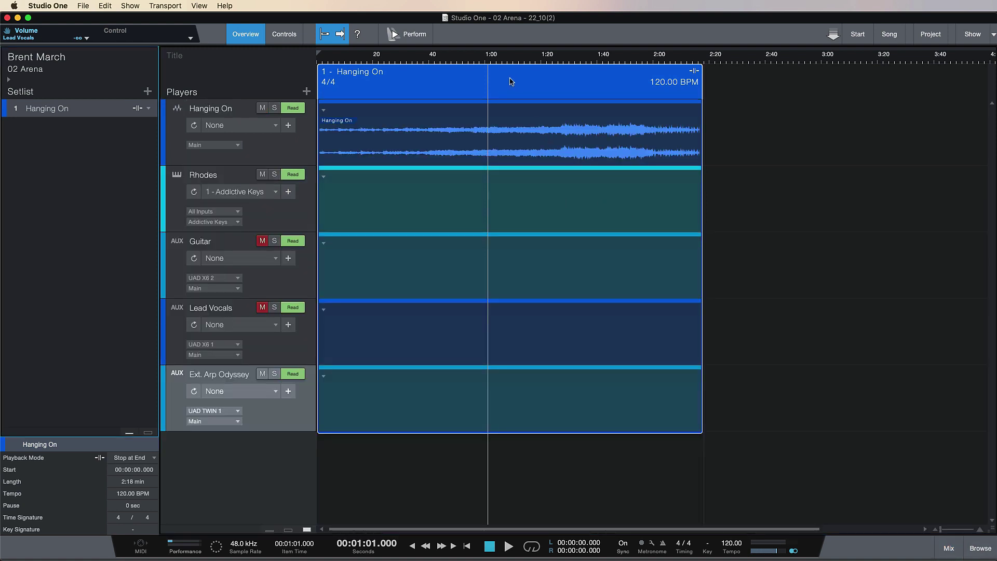
key(space)
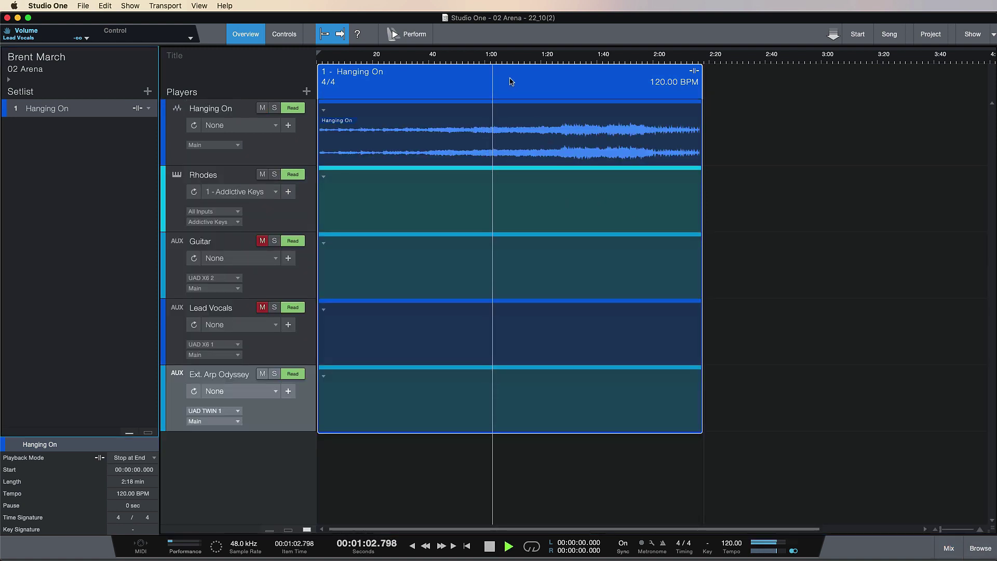